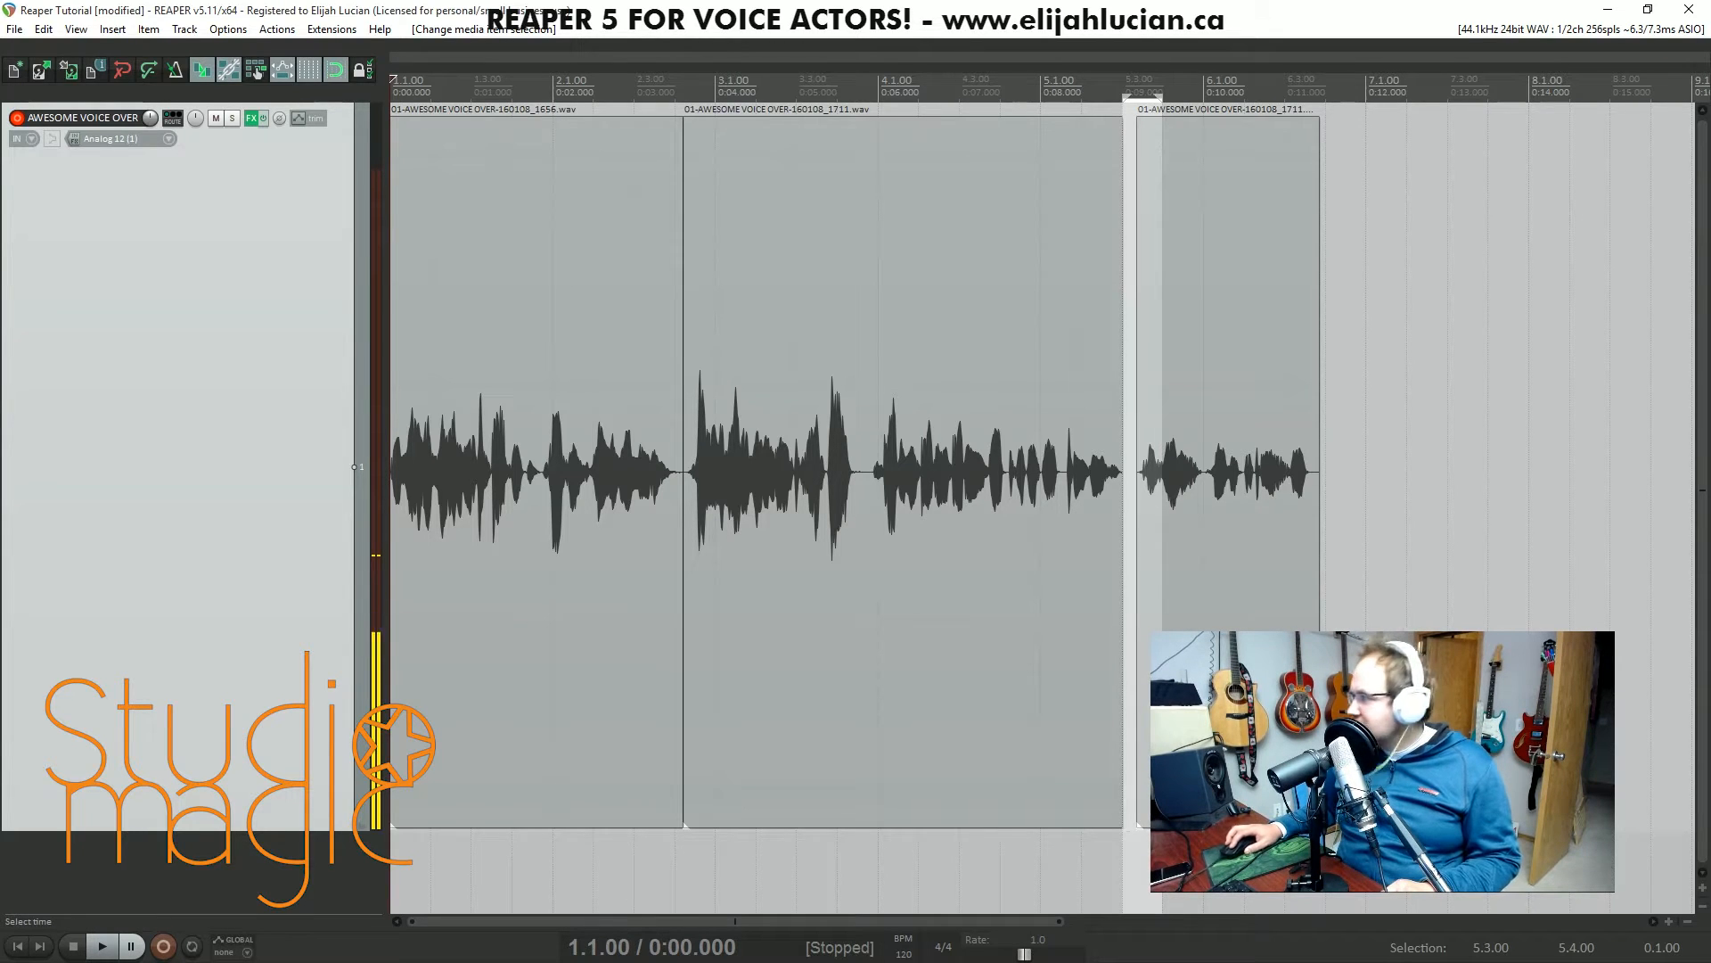
- Add the Cockos ReaGate plug-in after ReaComp in the AWESOME VOICE OVER track's effects chain, and close the chain
{"action": "key", "text": "alt+Tab"}
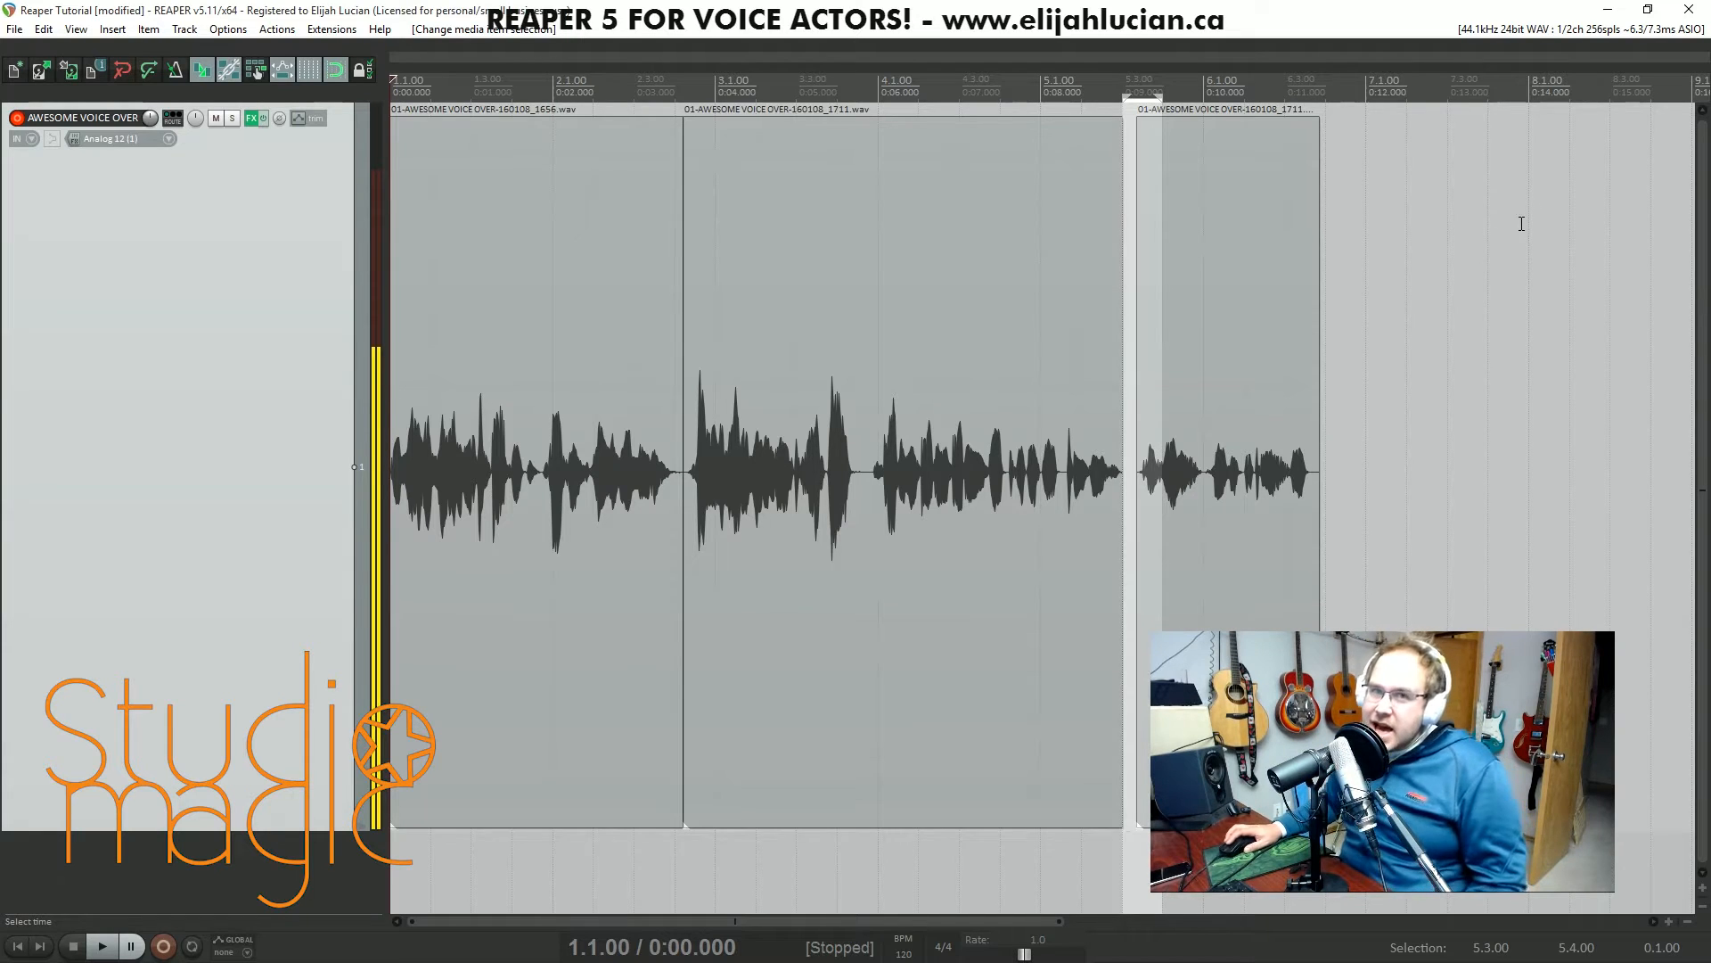
{"action": "left_click", "coordinate": [264, 168]}
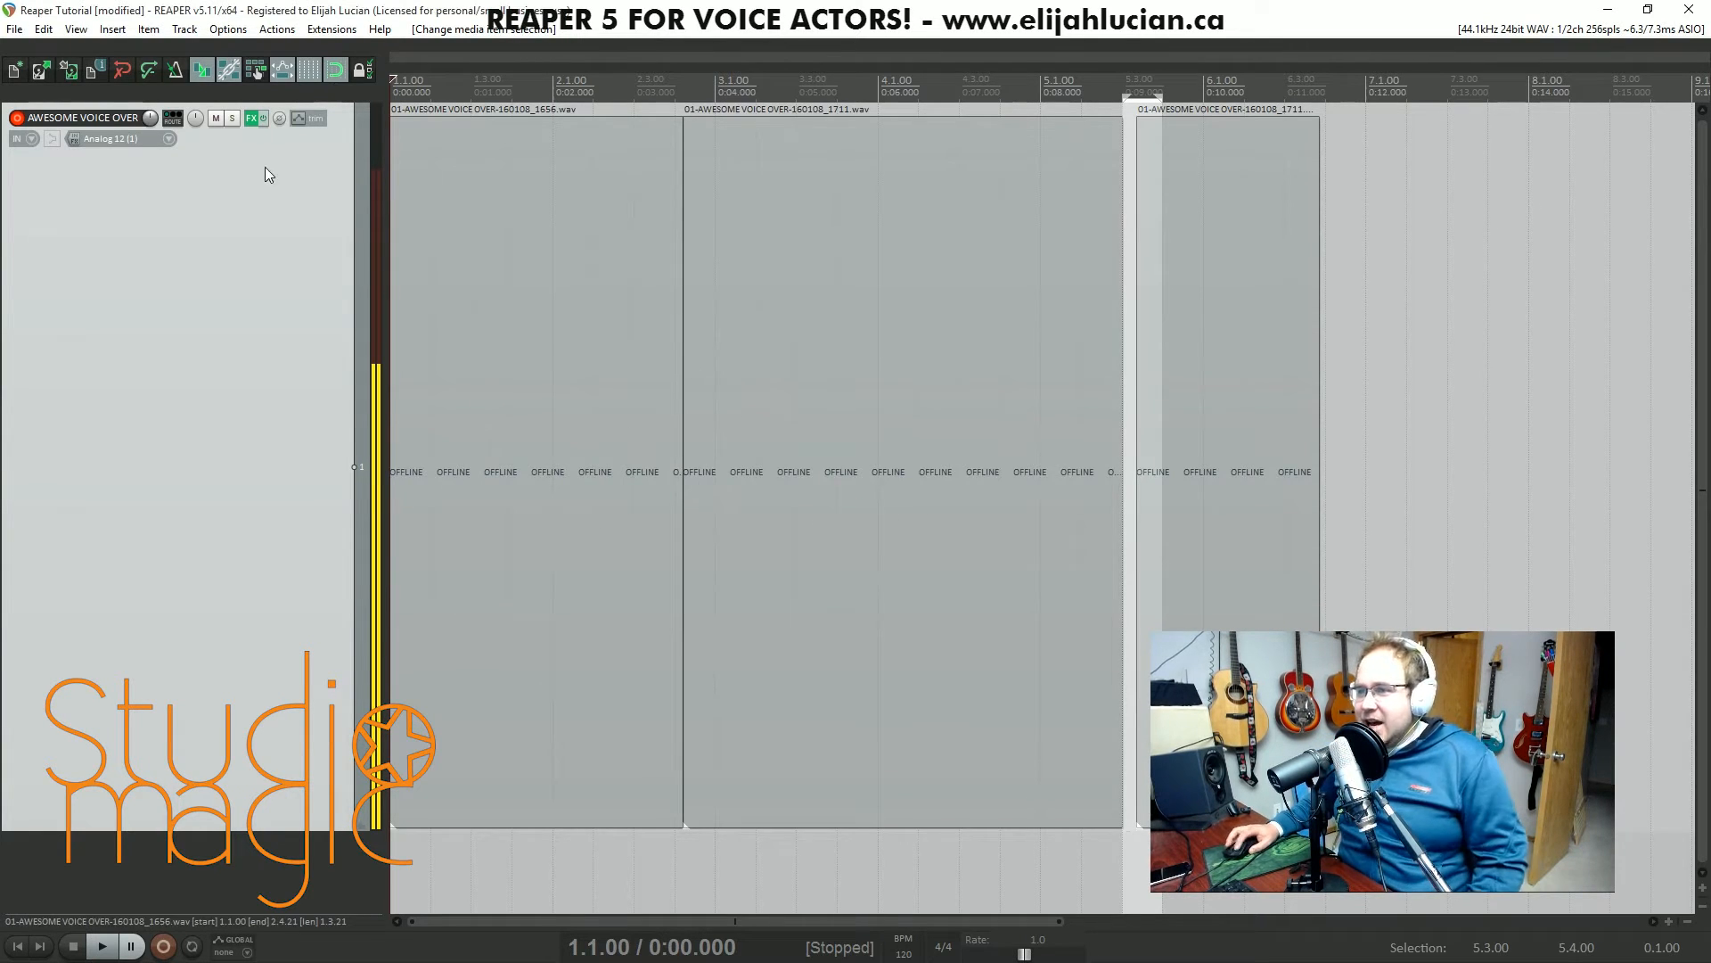
{"action": "left_click", "coordinate": [251, 117]}
{"action": "left_click_drag", "start_coordinate": [1132, 118], "coordinate": [648, 131]}
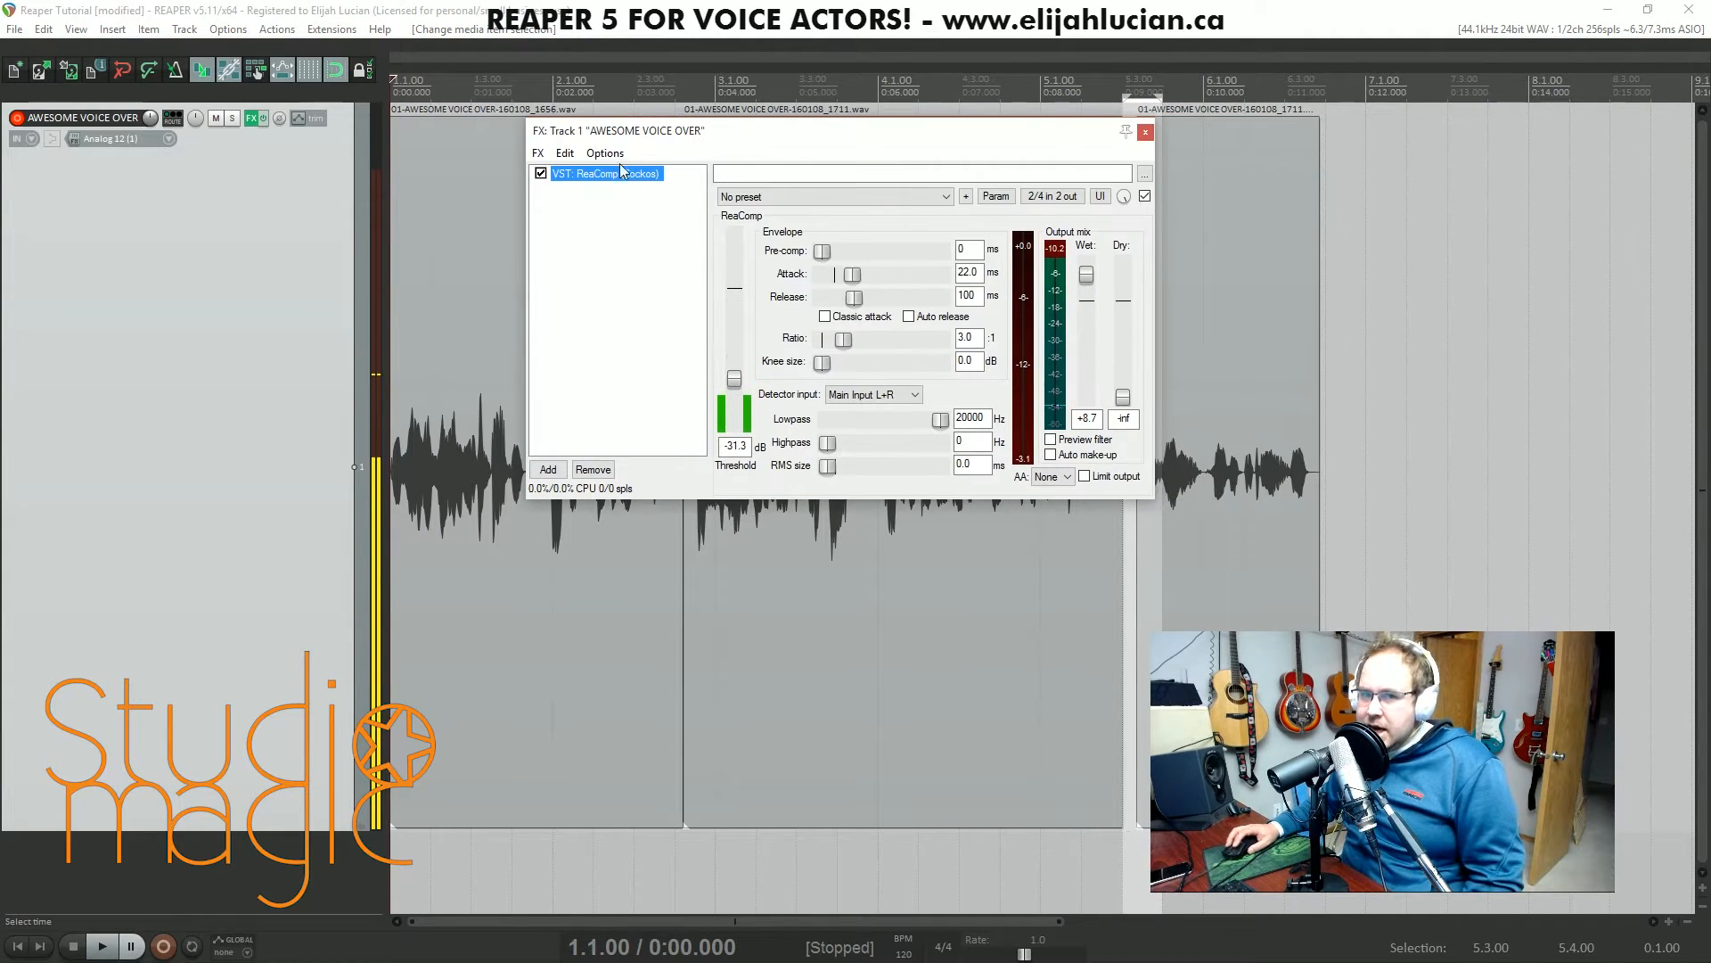
{"action": "left_click", "coordinate": [558, 473]}
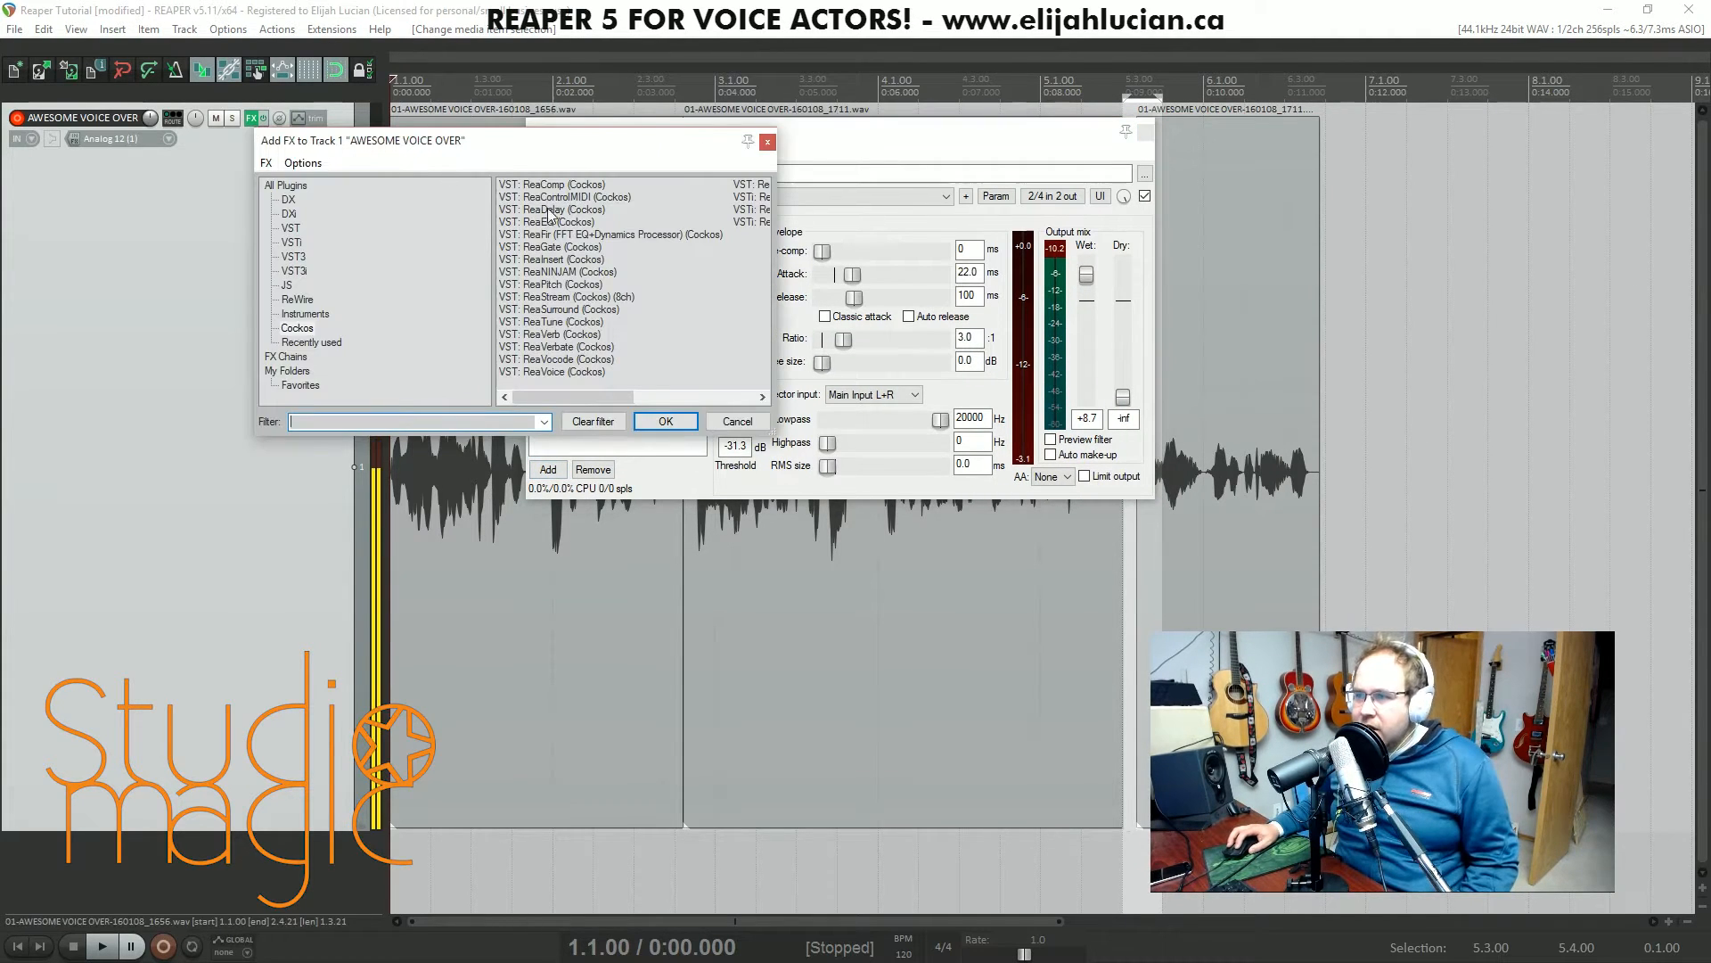
{"action": "double_click", "coordinate": [548, 247]}
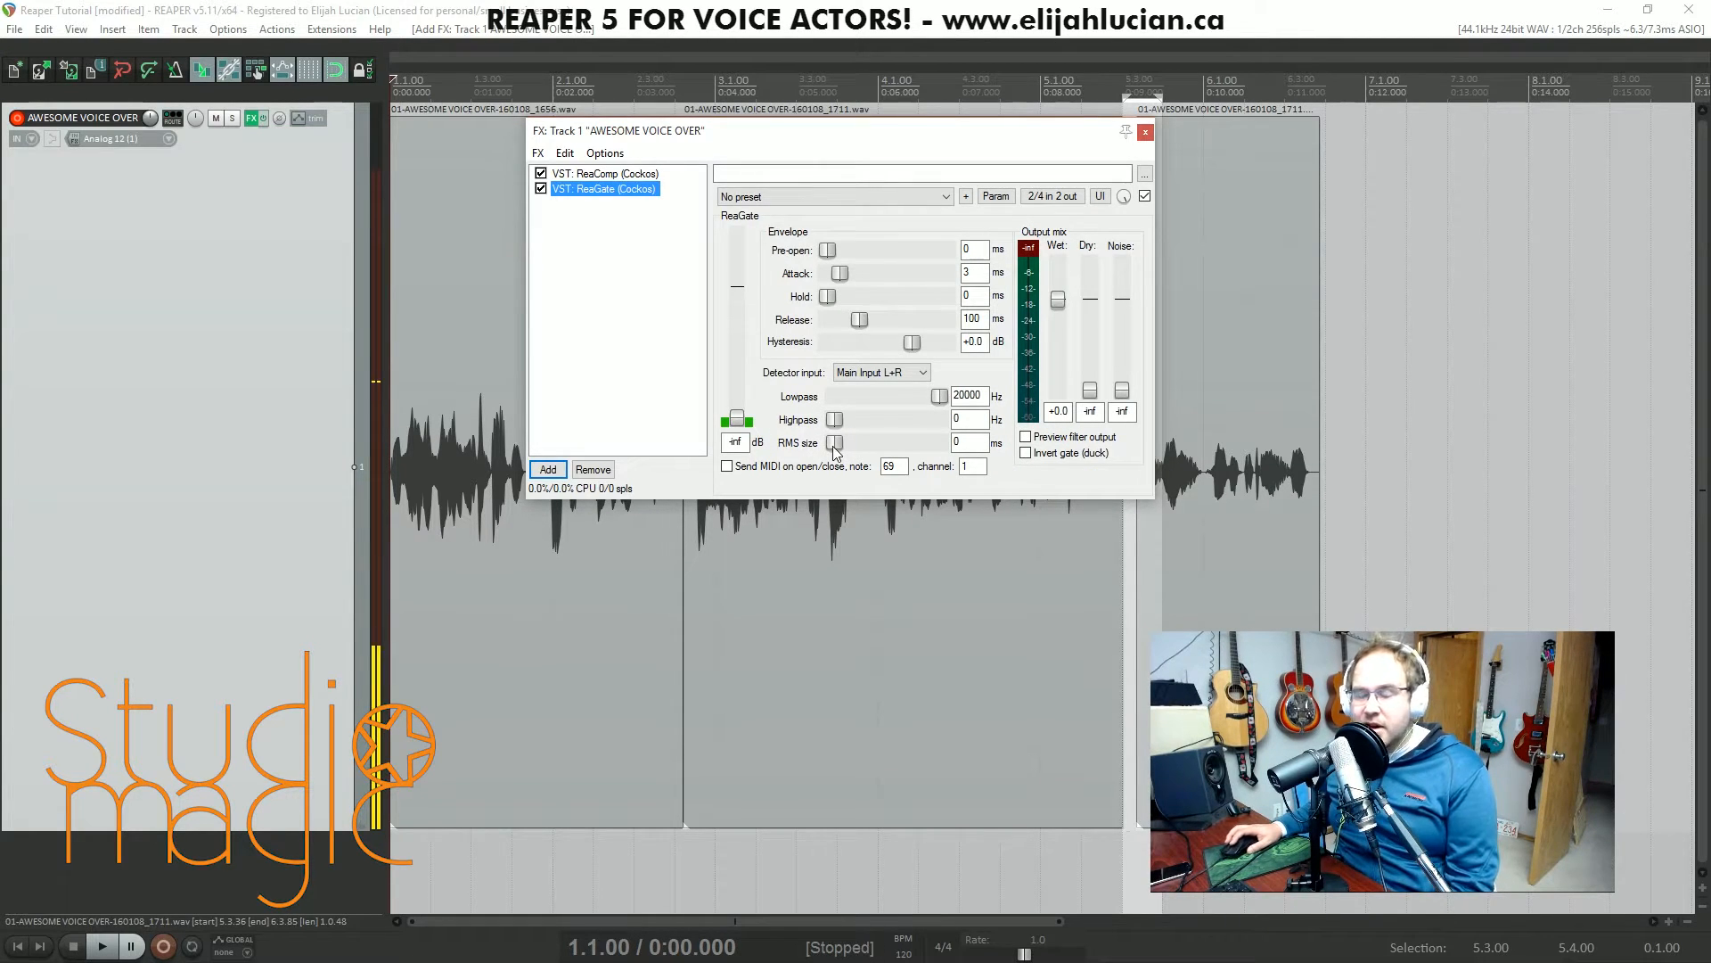
{"action": "left_click", "coordinate": [1145, 131]}
- Record a new voice take on the armed track from position 6.4.00, after the last existing clip
{"action": "left_click", "coordinate": [1345, 98]}
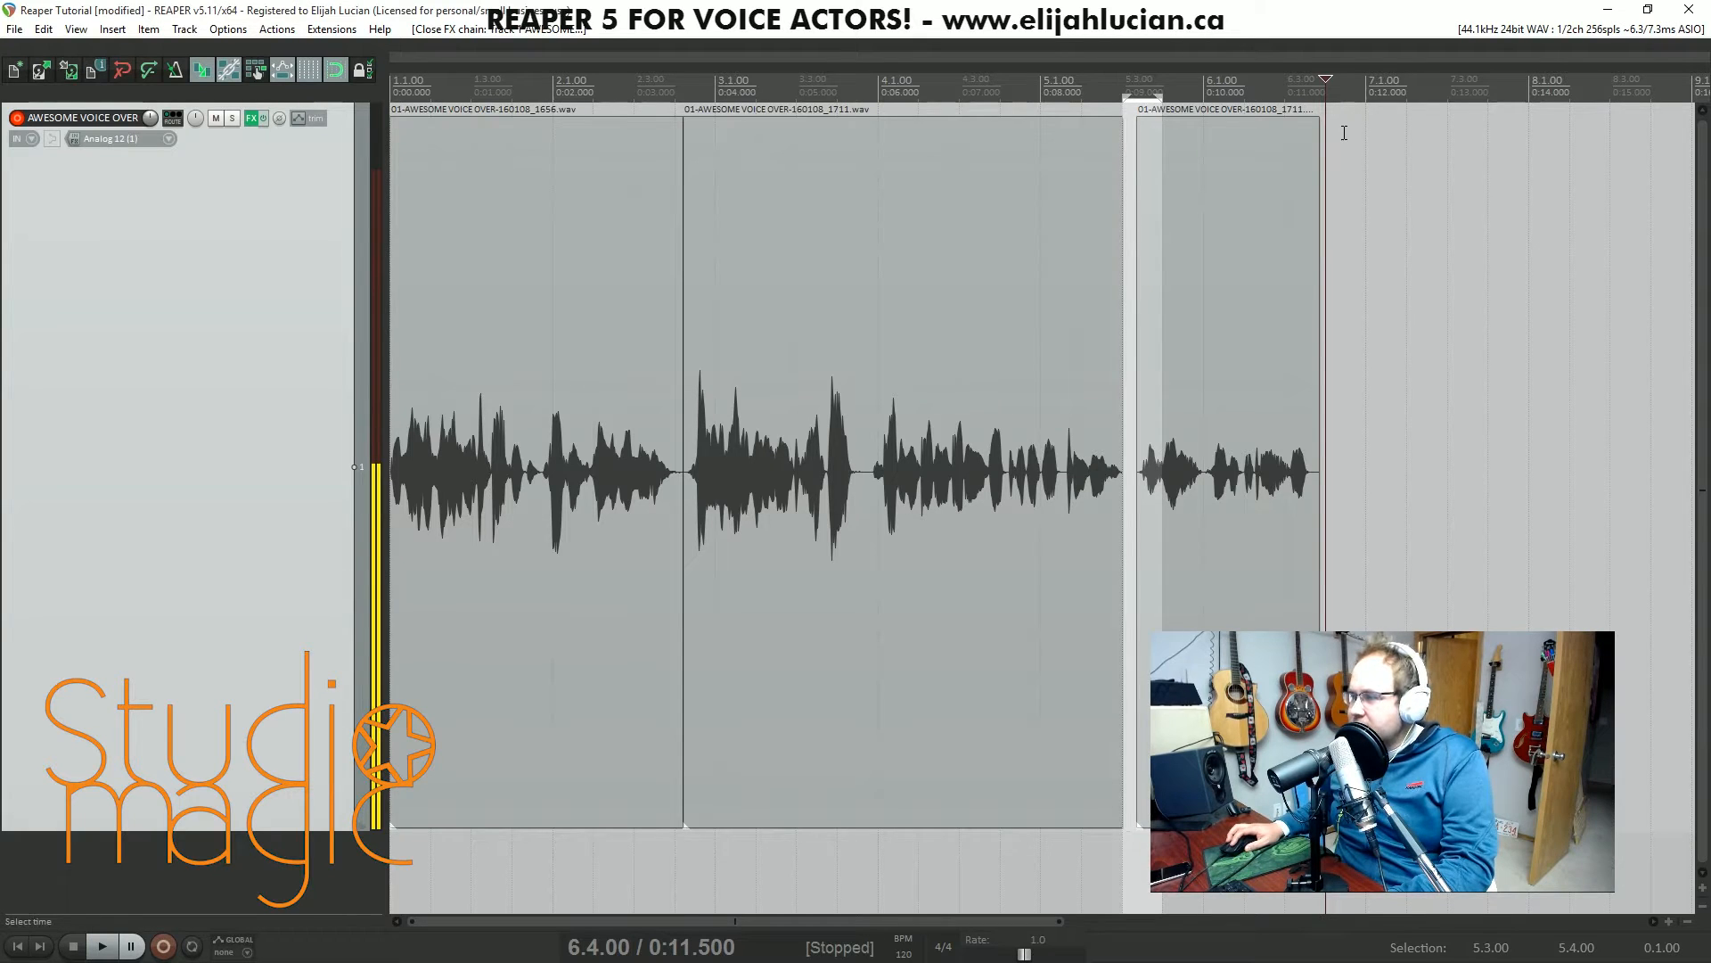
{"action": "left_click", "coordinate": [163, 946]}
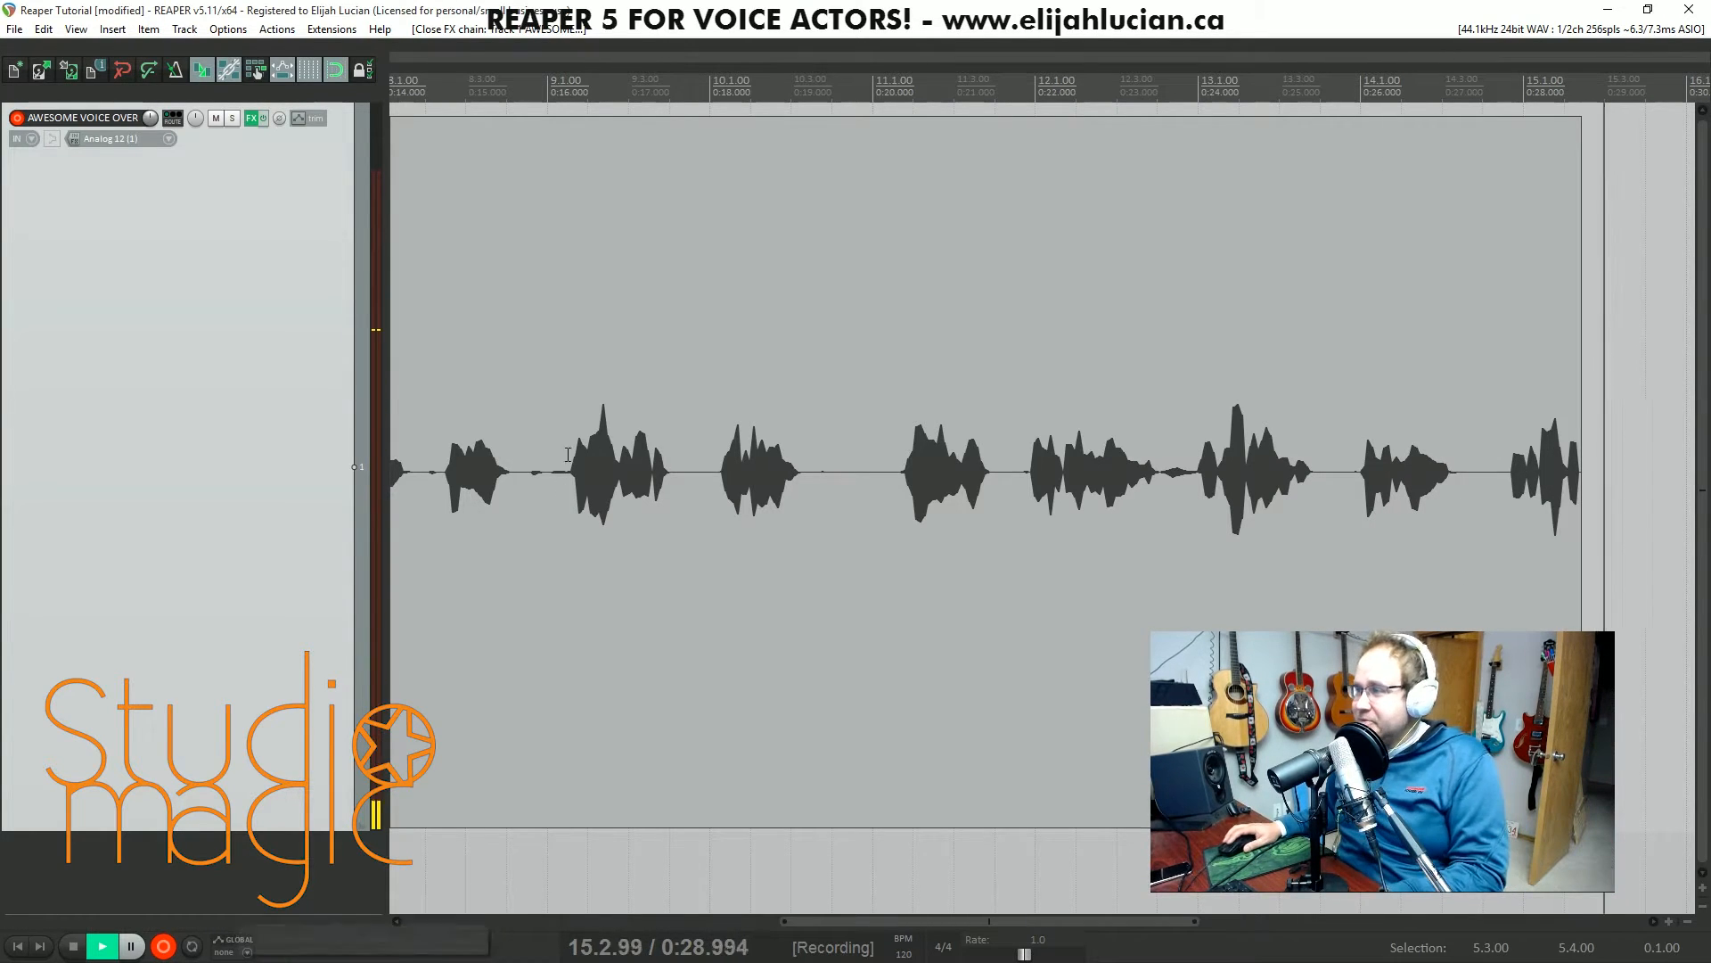
{"action": "key", "text": "space"}
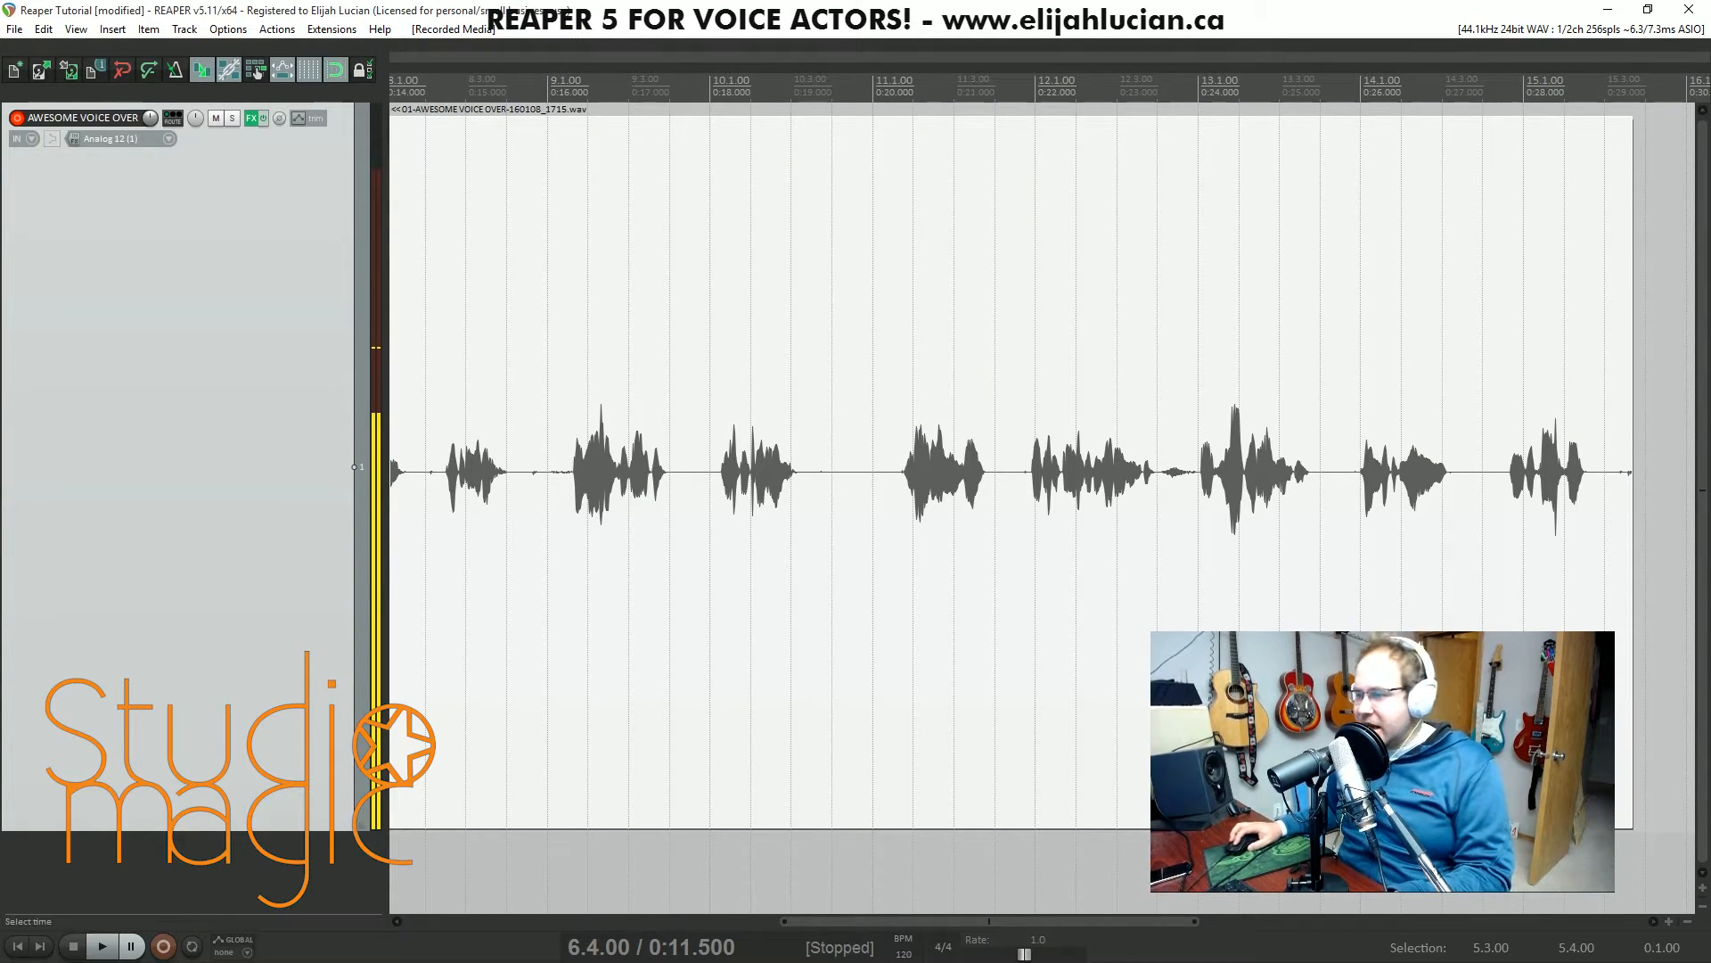
- Play back the new take from its start with the track's ReaGate settings open beside the waveform
{"action": "left_click_drag", "start_coordinate": [816, 920], "coordinate": [749, 901]}
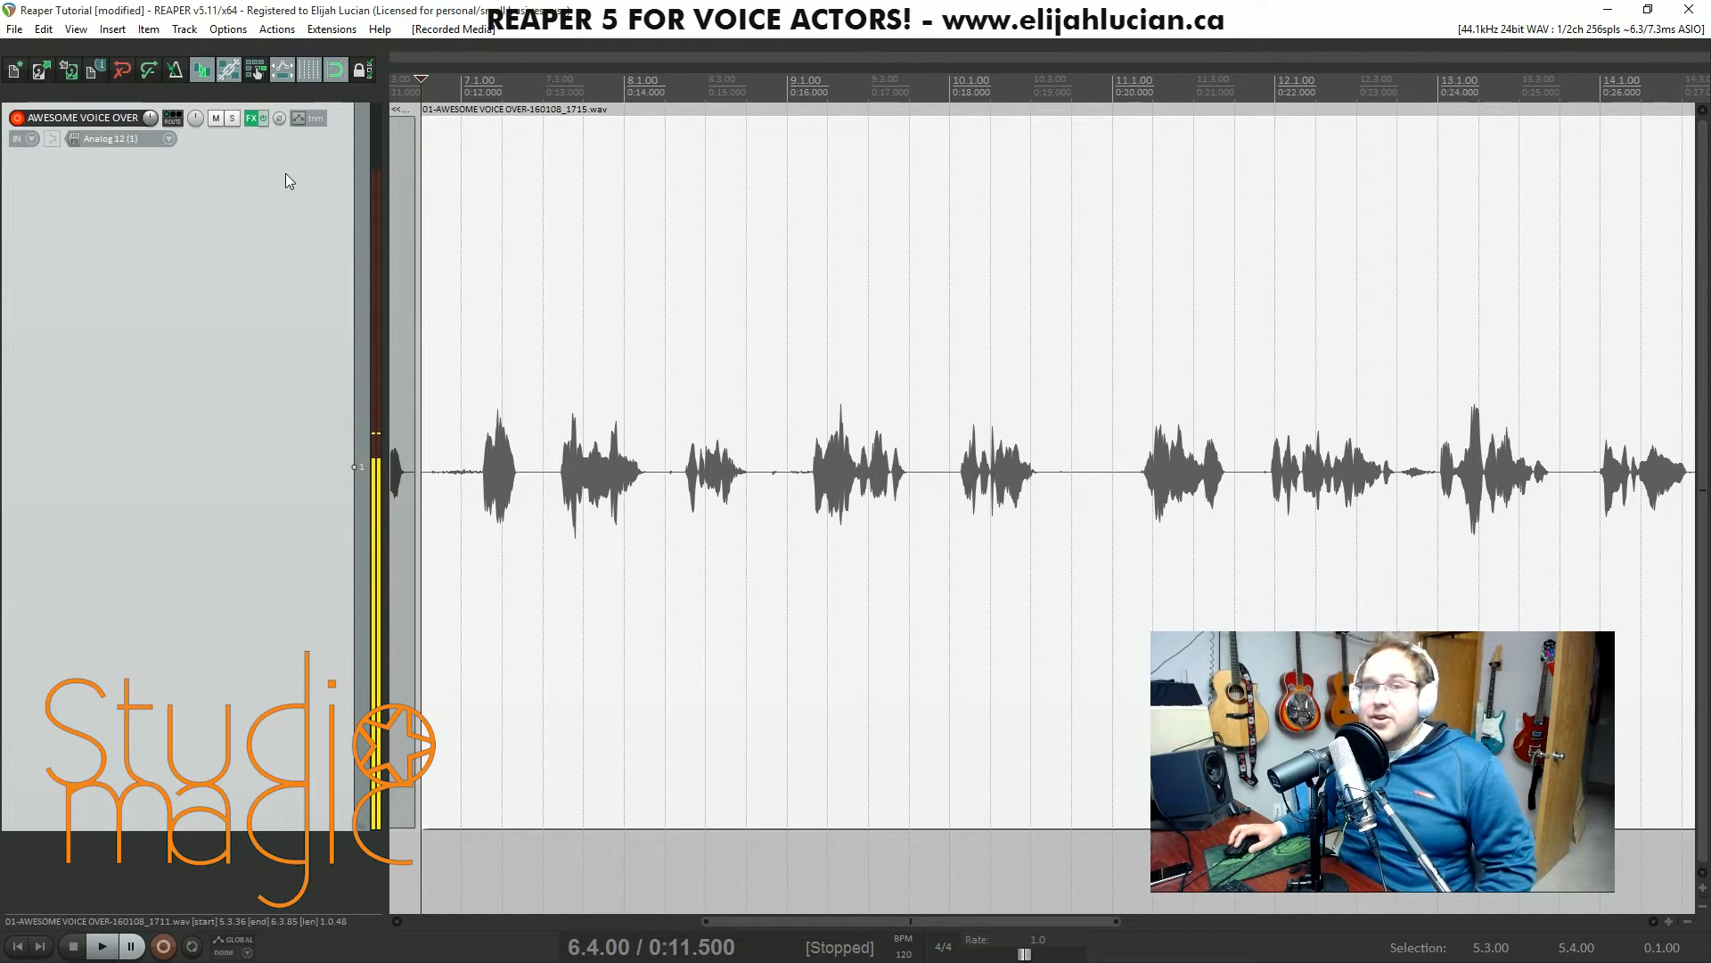
{"action": "left_click", "coordinate": [252, 118]}
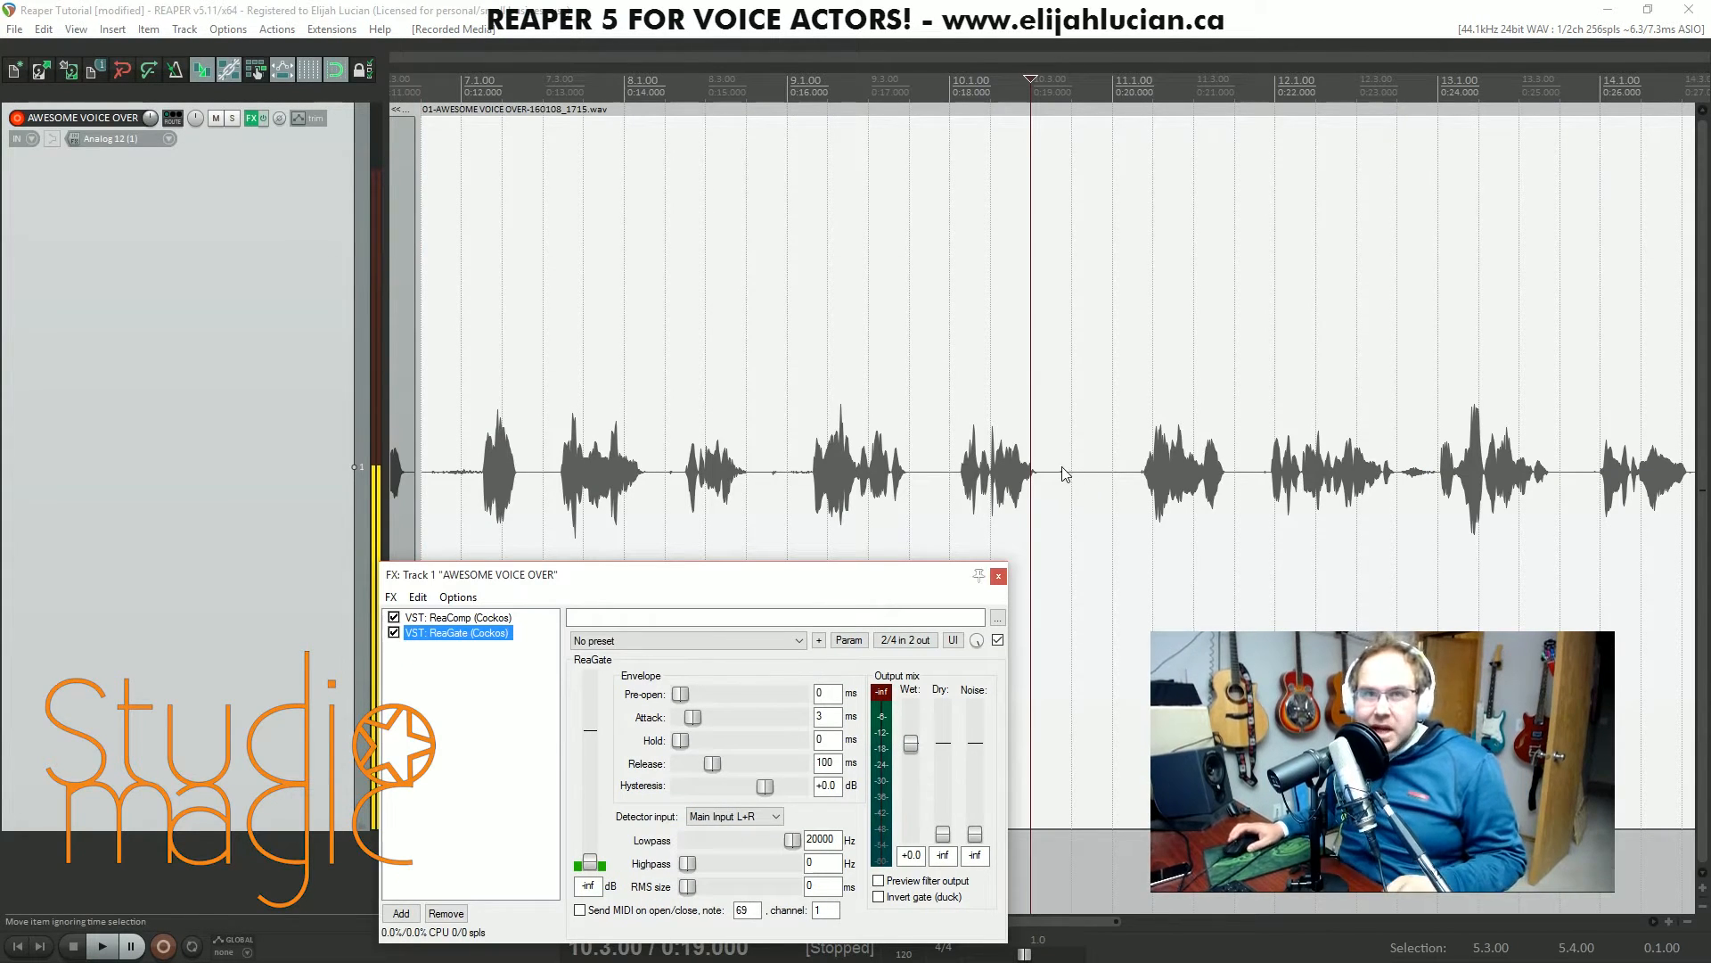
{"action": "left_click_drag", "start_coordinate": [703, 575], "coordinate": [737, 279]}
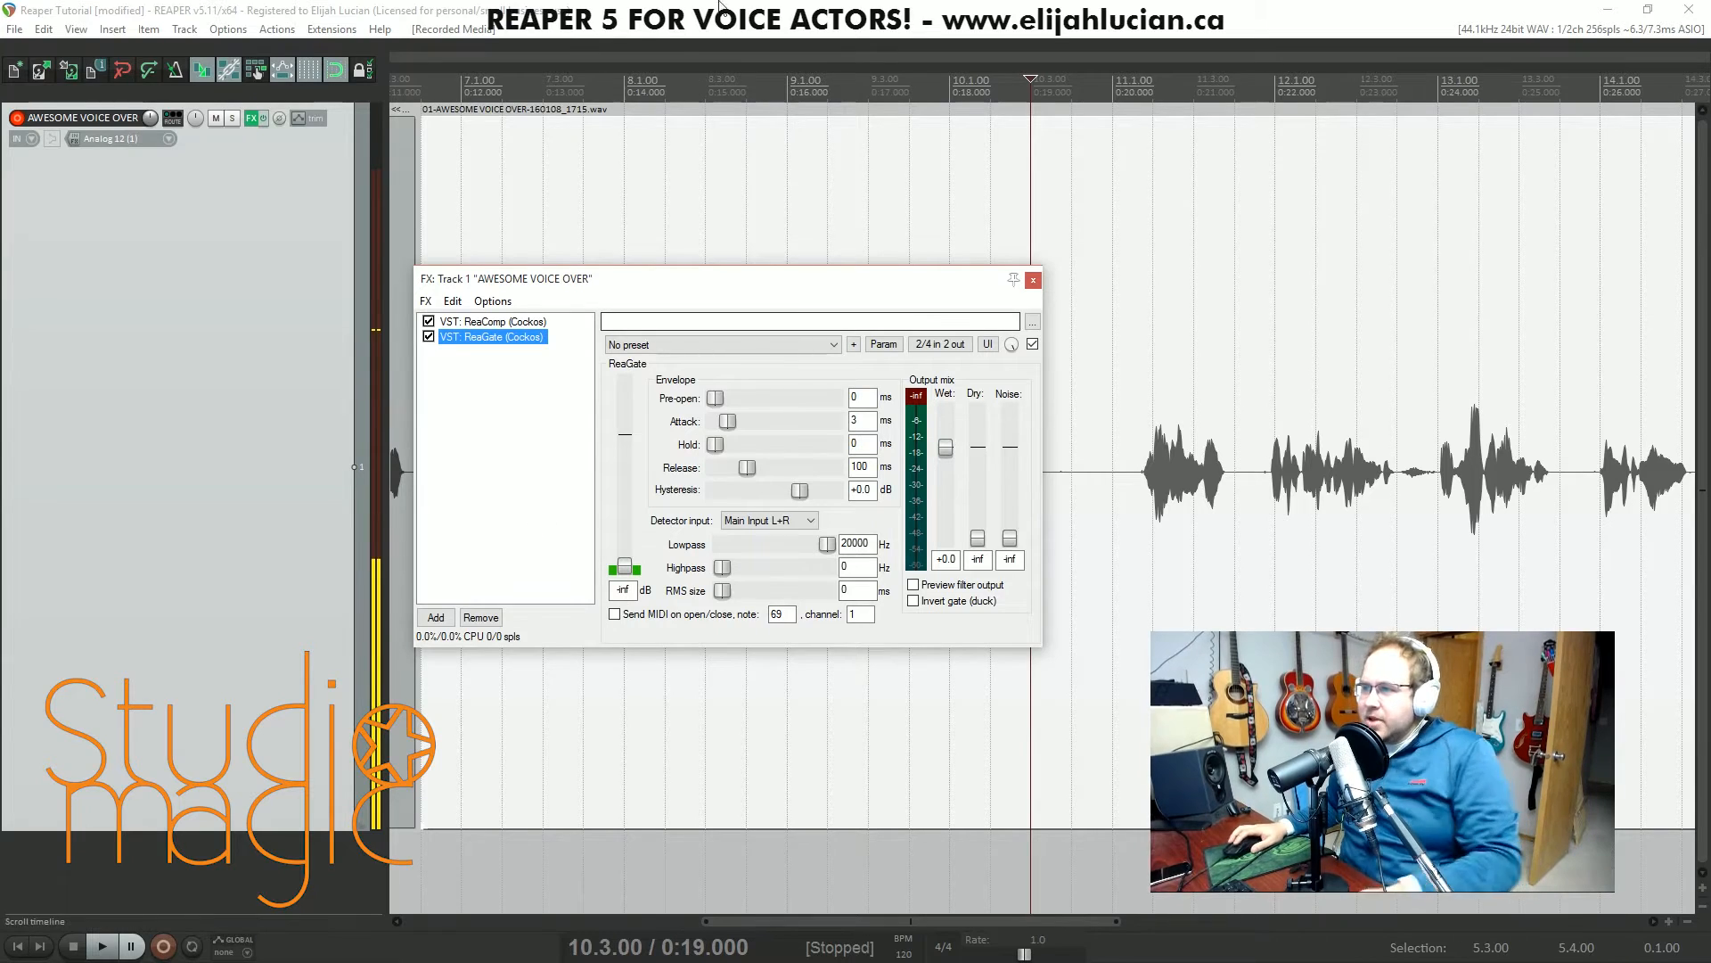
{"action": "left_click_drag", "start_coordinate": [648, 272], "coordinate": [1276, 415]}
{"action": "left_click", "coordinate": [429, 180]}
{"action": "key", "text": "space"}
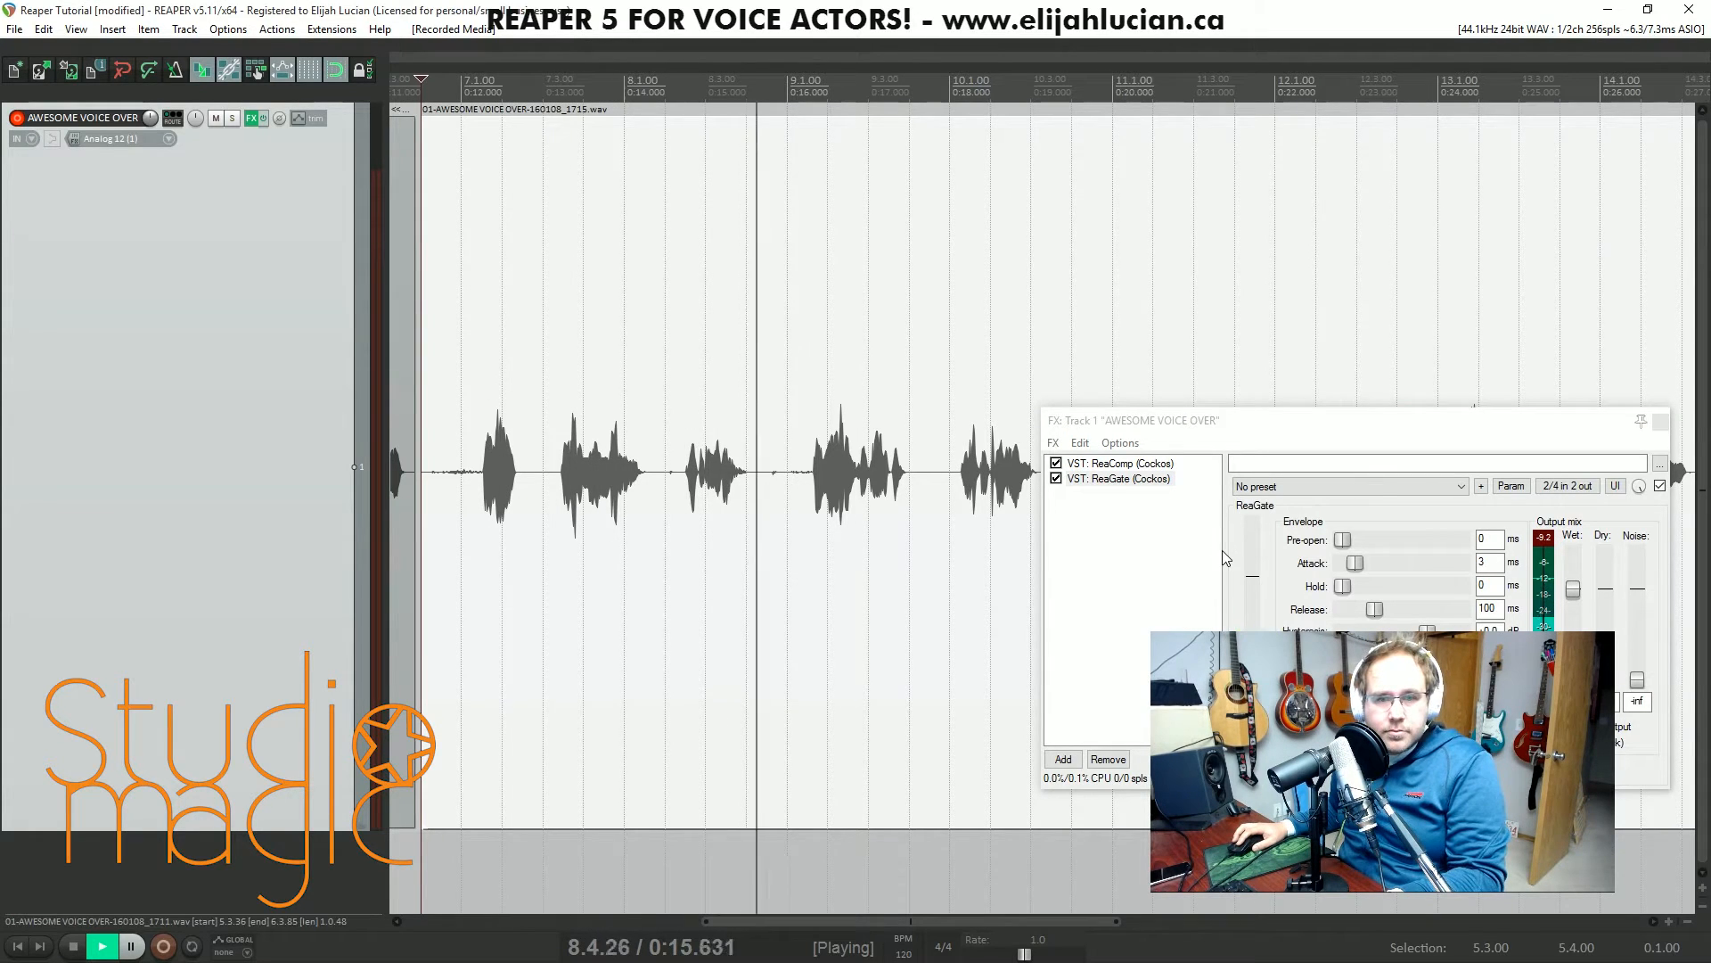
{"action": "key", "text": "space"}
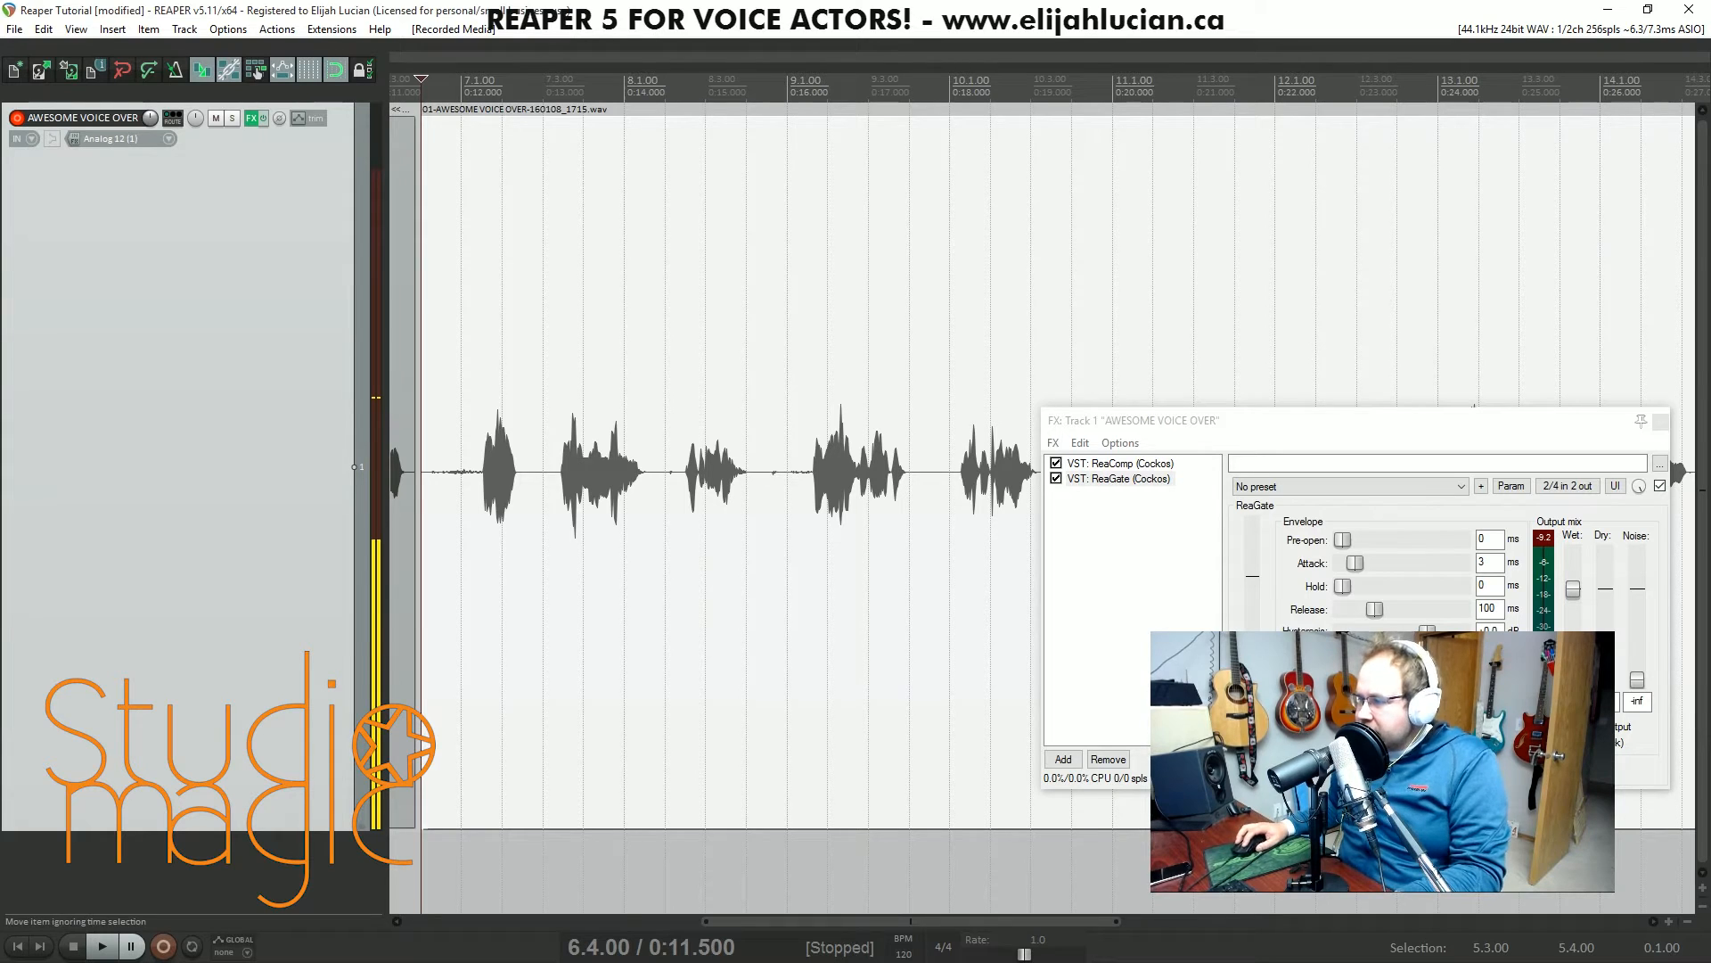
{"action": "key", "text": "space"}
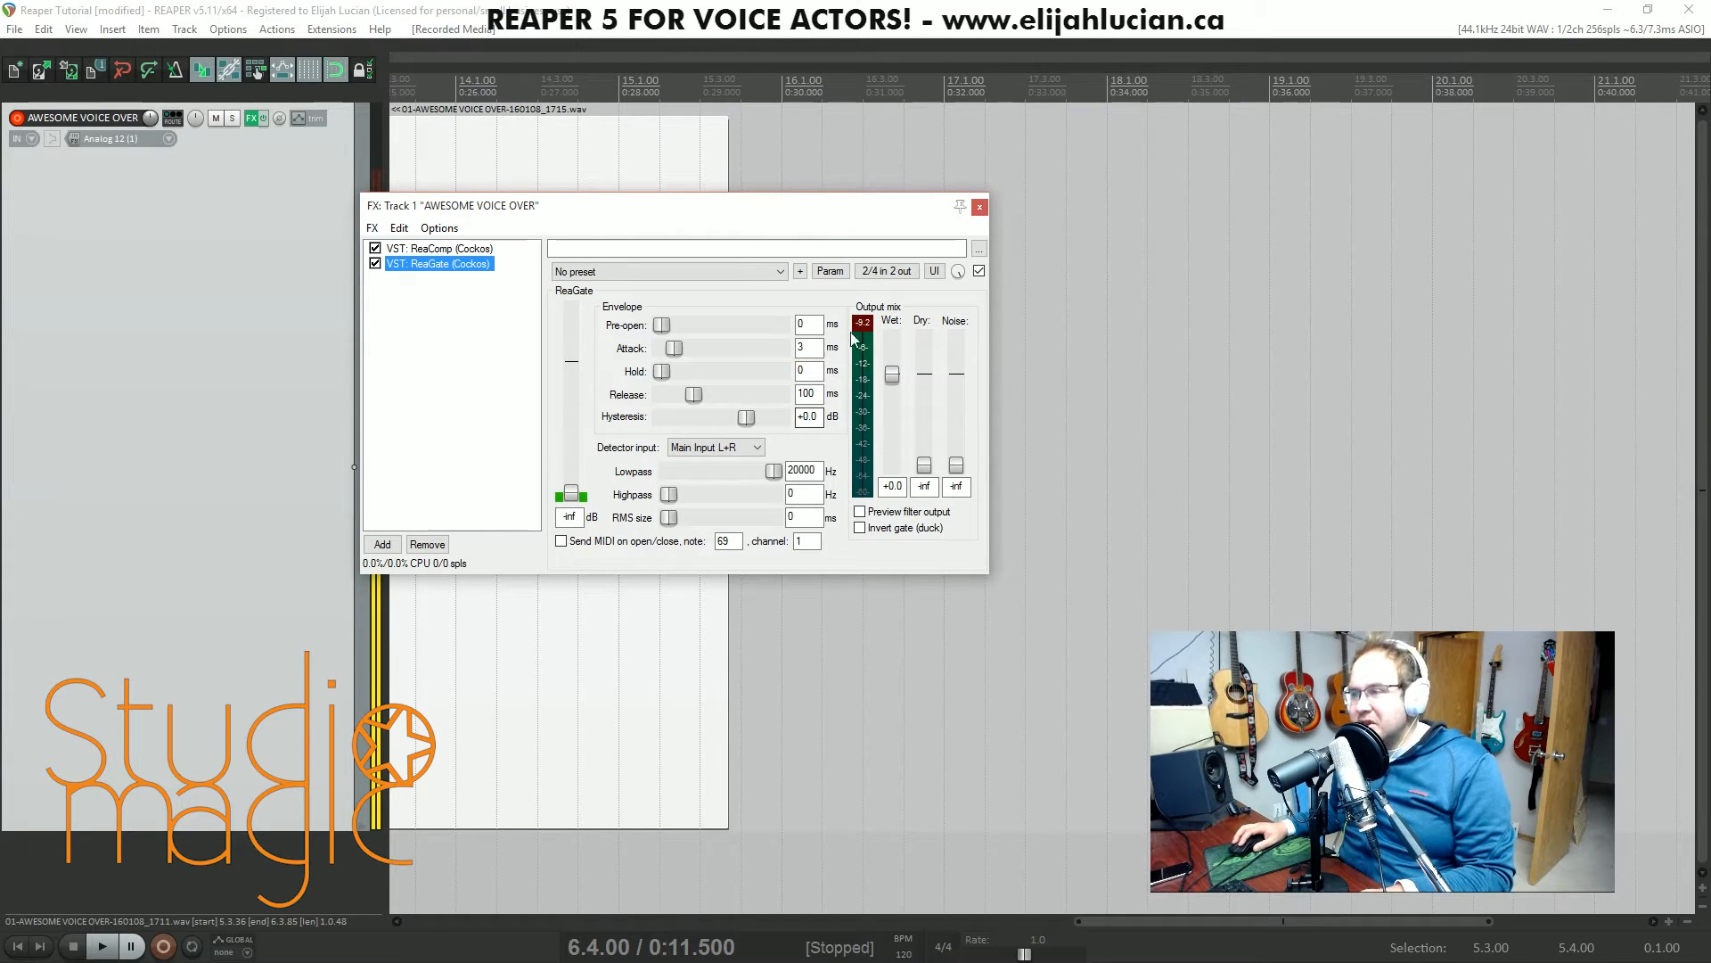
- Set the ReaGate threshold to -19.8 dB
{"action": "left_click_drag", "start_coordinate": [760, 206], "coordinate": [1208, 279]}
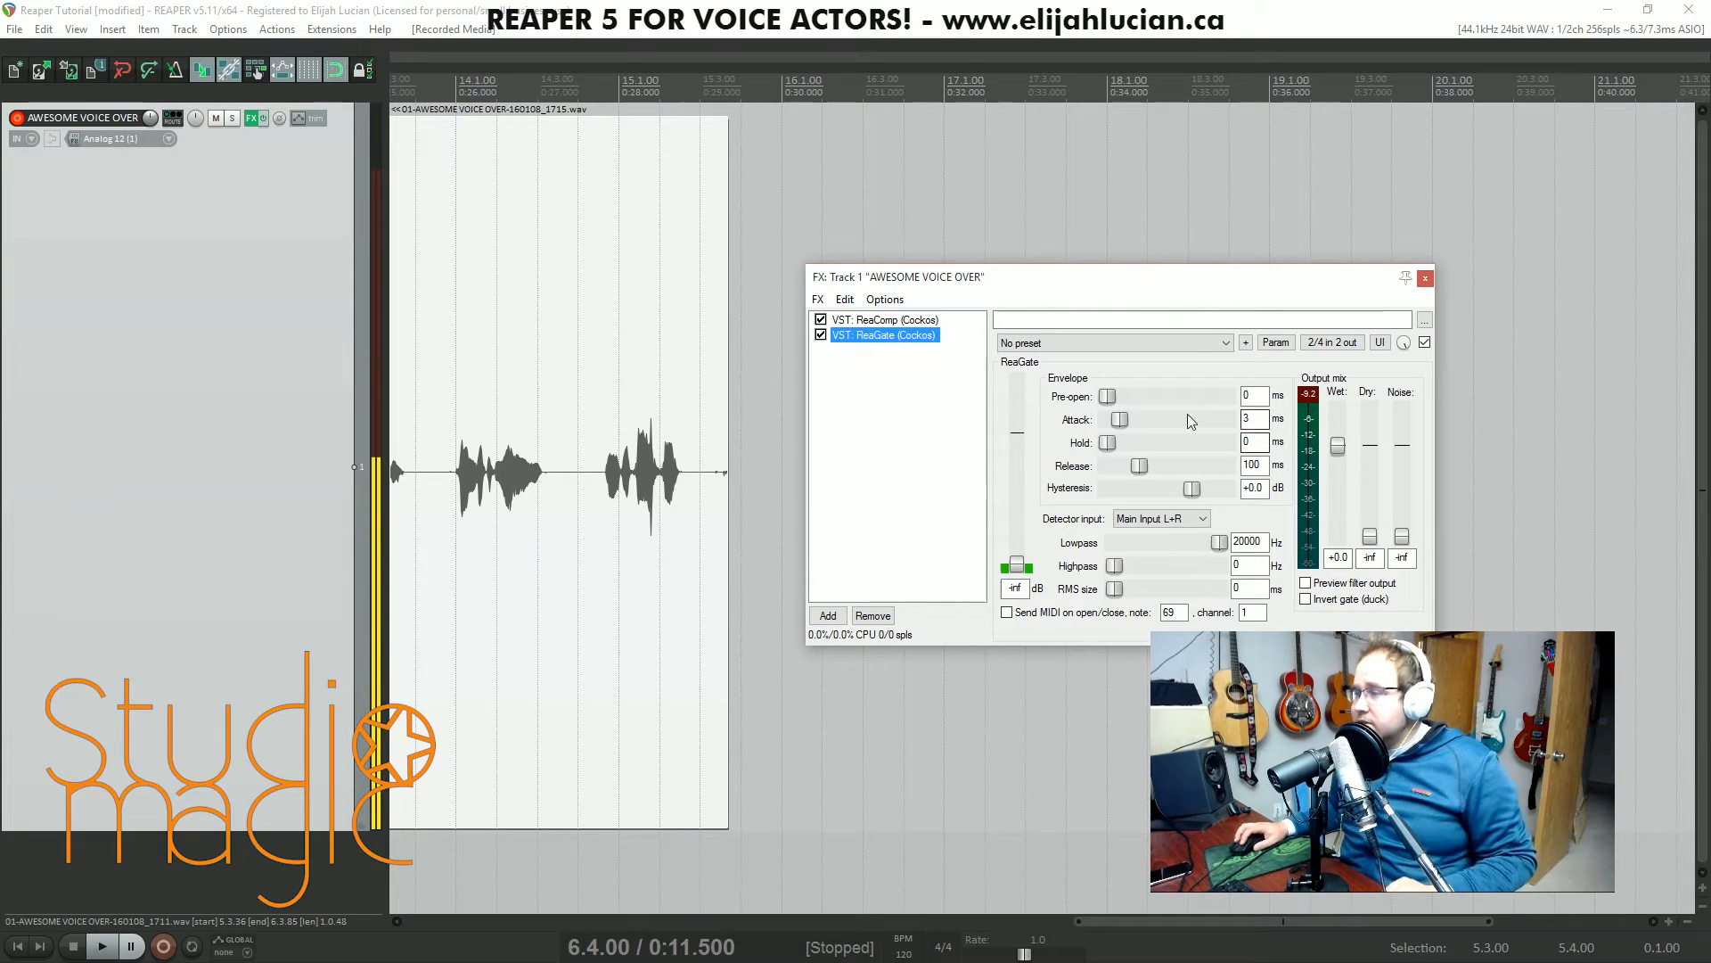
{"action": "left_click_drag", "start_coordinate": [1218, 919], "coordinate": [820, 932]}
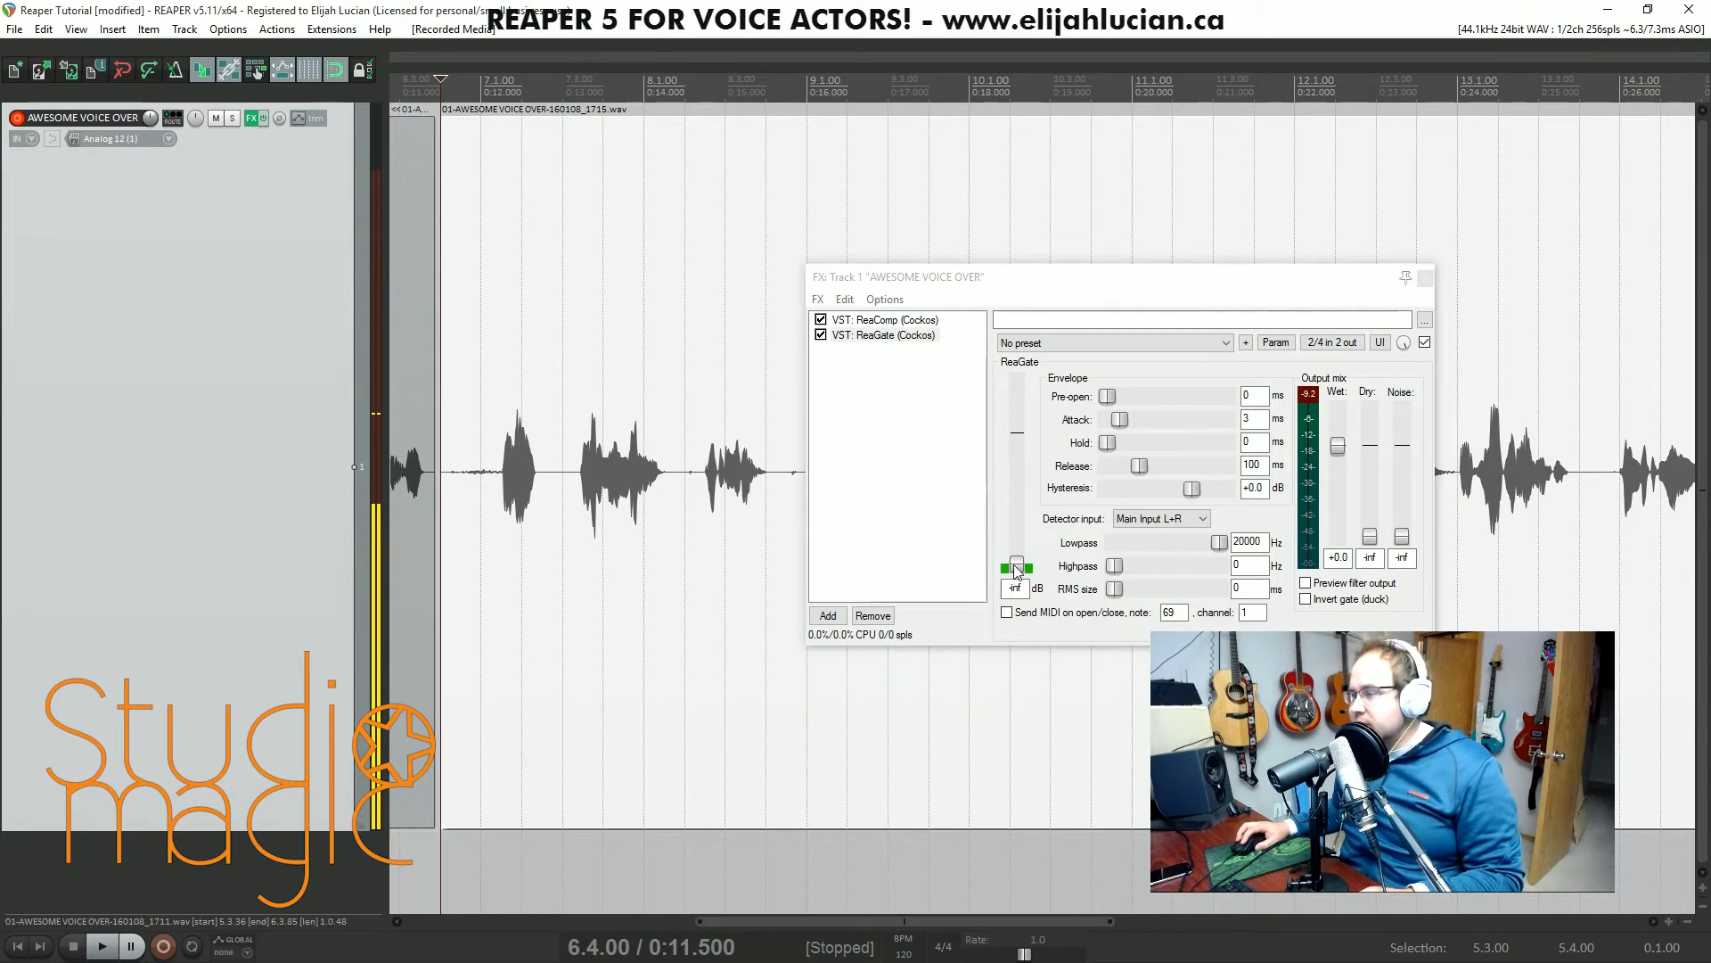
{"action": "left_click_drag", "start_coordinate": [1015, 565], "coordinate": [1021, 492]}
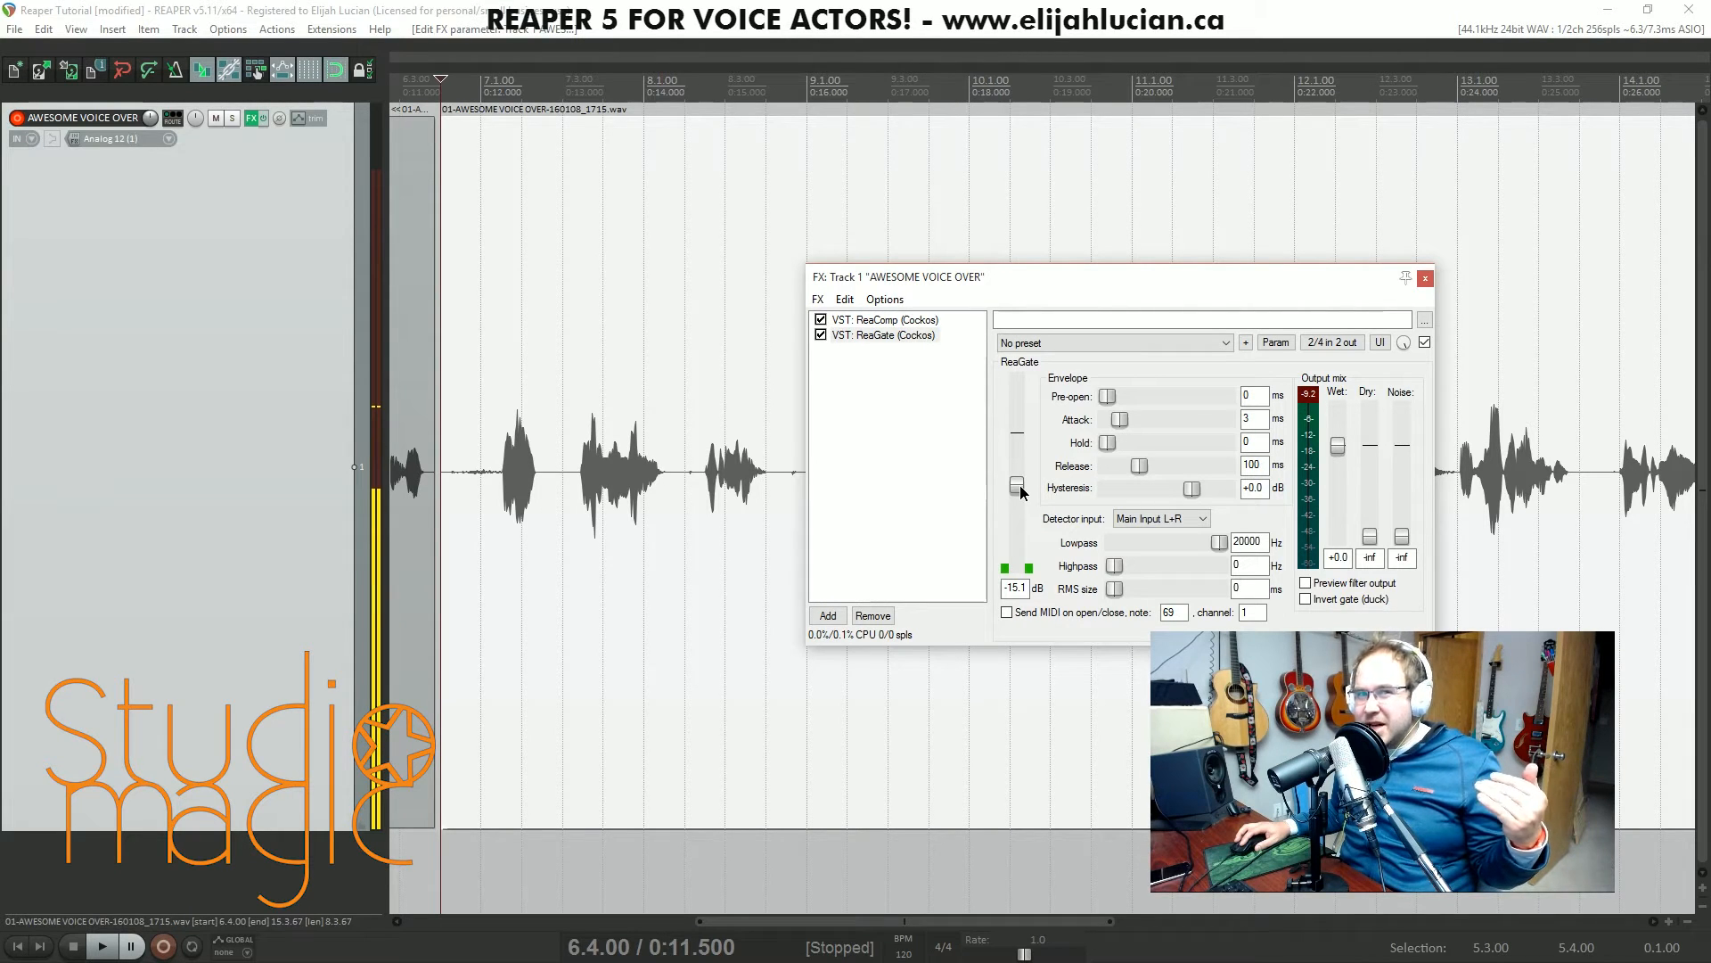
{"action": "left_click_drag", "start_coordinate": [1020, 493], "coordinate": [1021, 505]}
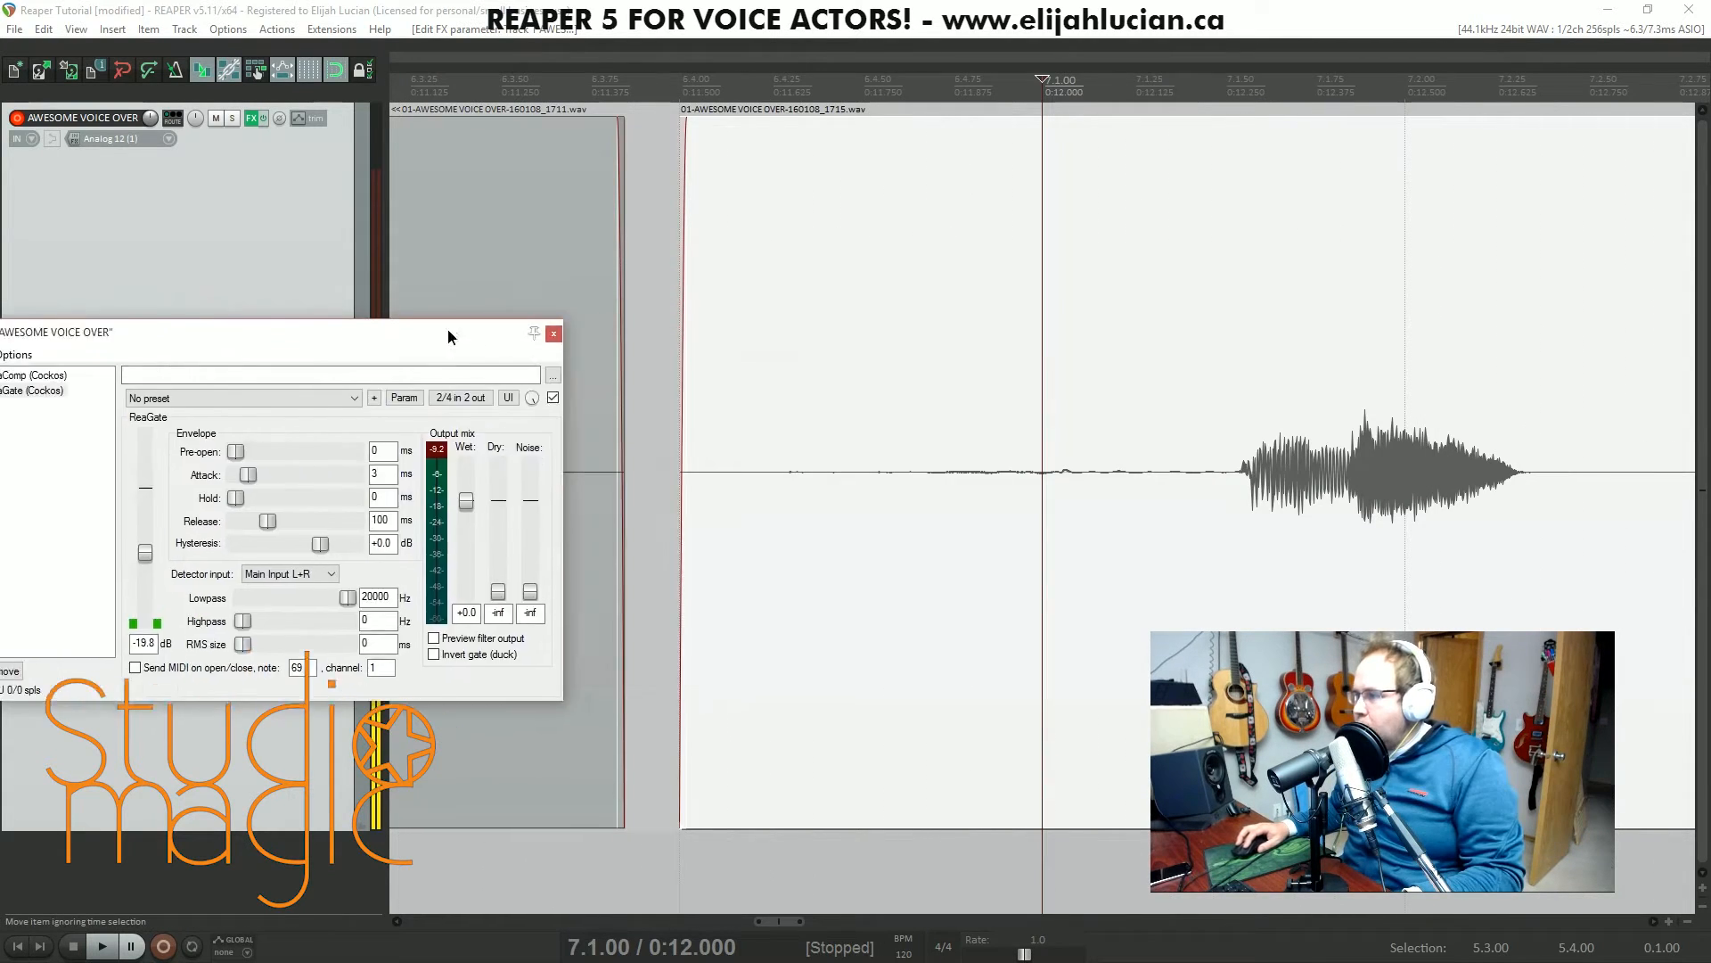
- Mark the onset of the first word in the new take and try a ReaGate attack of 50 ms
{"action": "left_click_drag", "start_coordinate": [448, 328], "coordinate": [542, 453]}
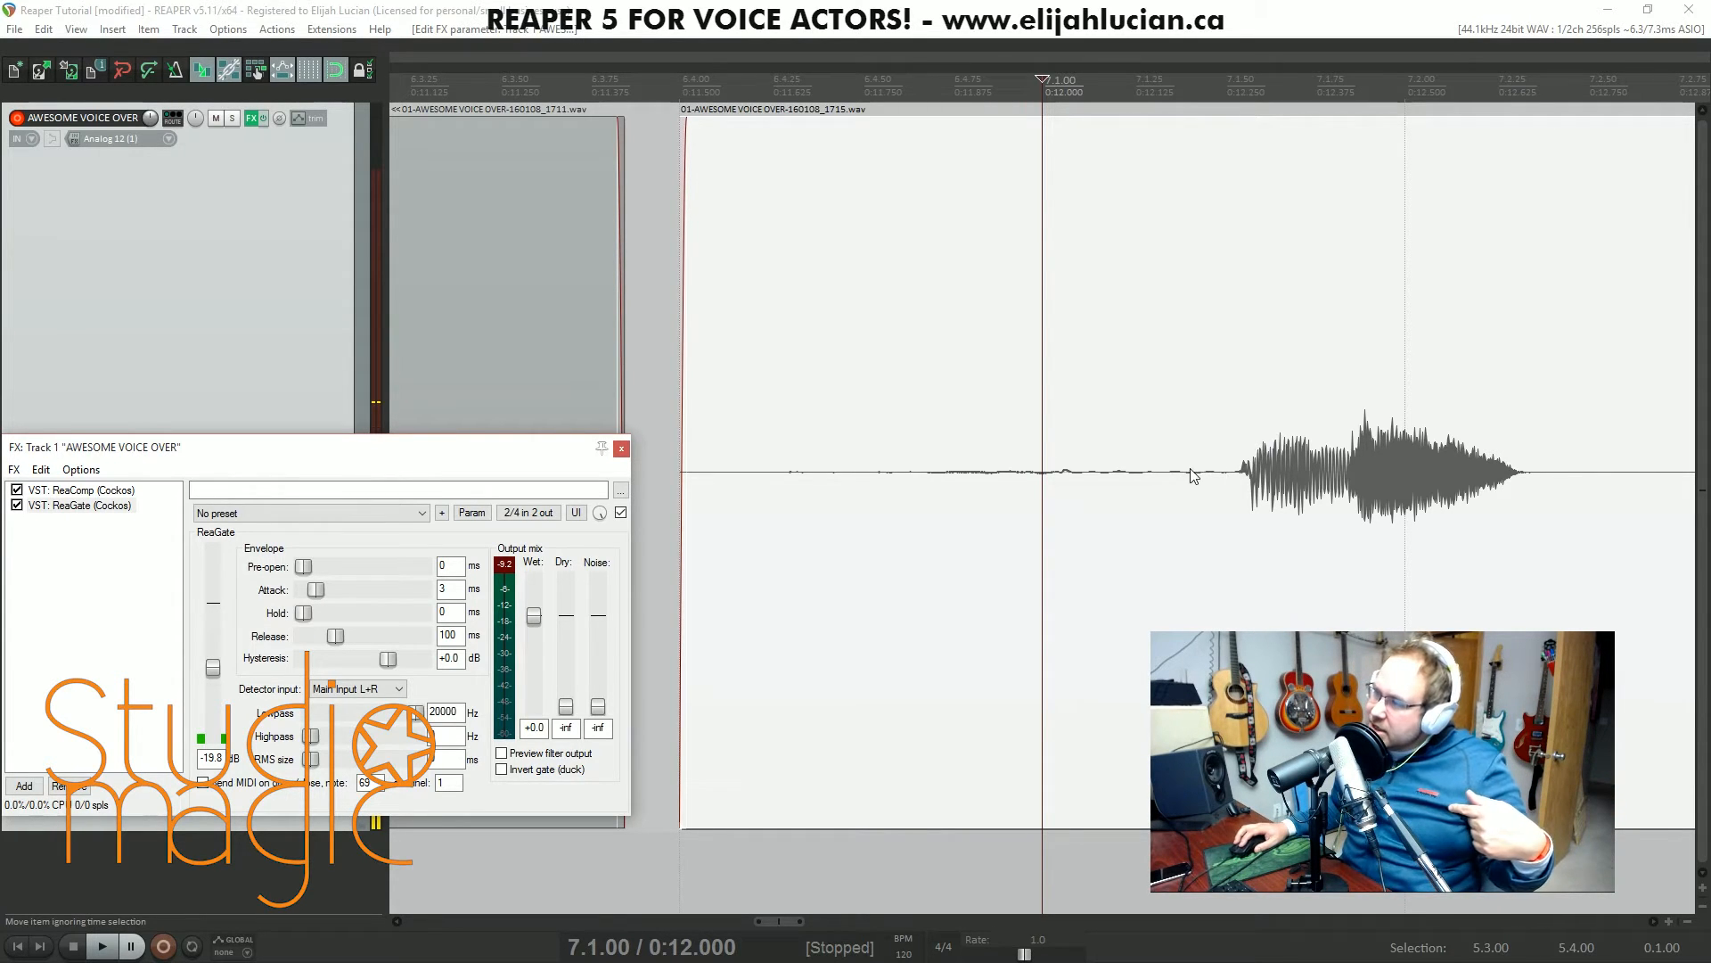
{"action": "left_click", "coordinate": [1243, 481]}
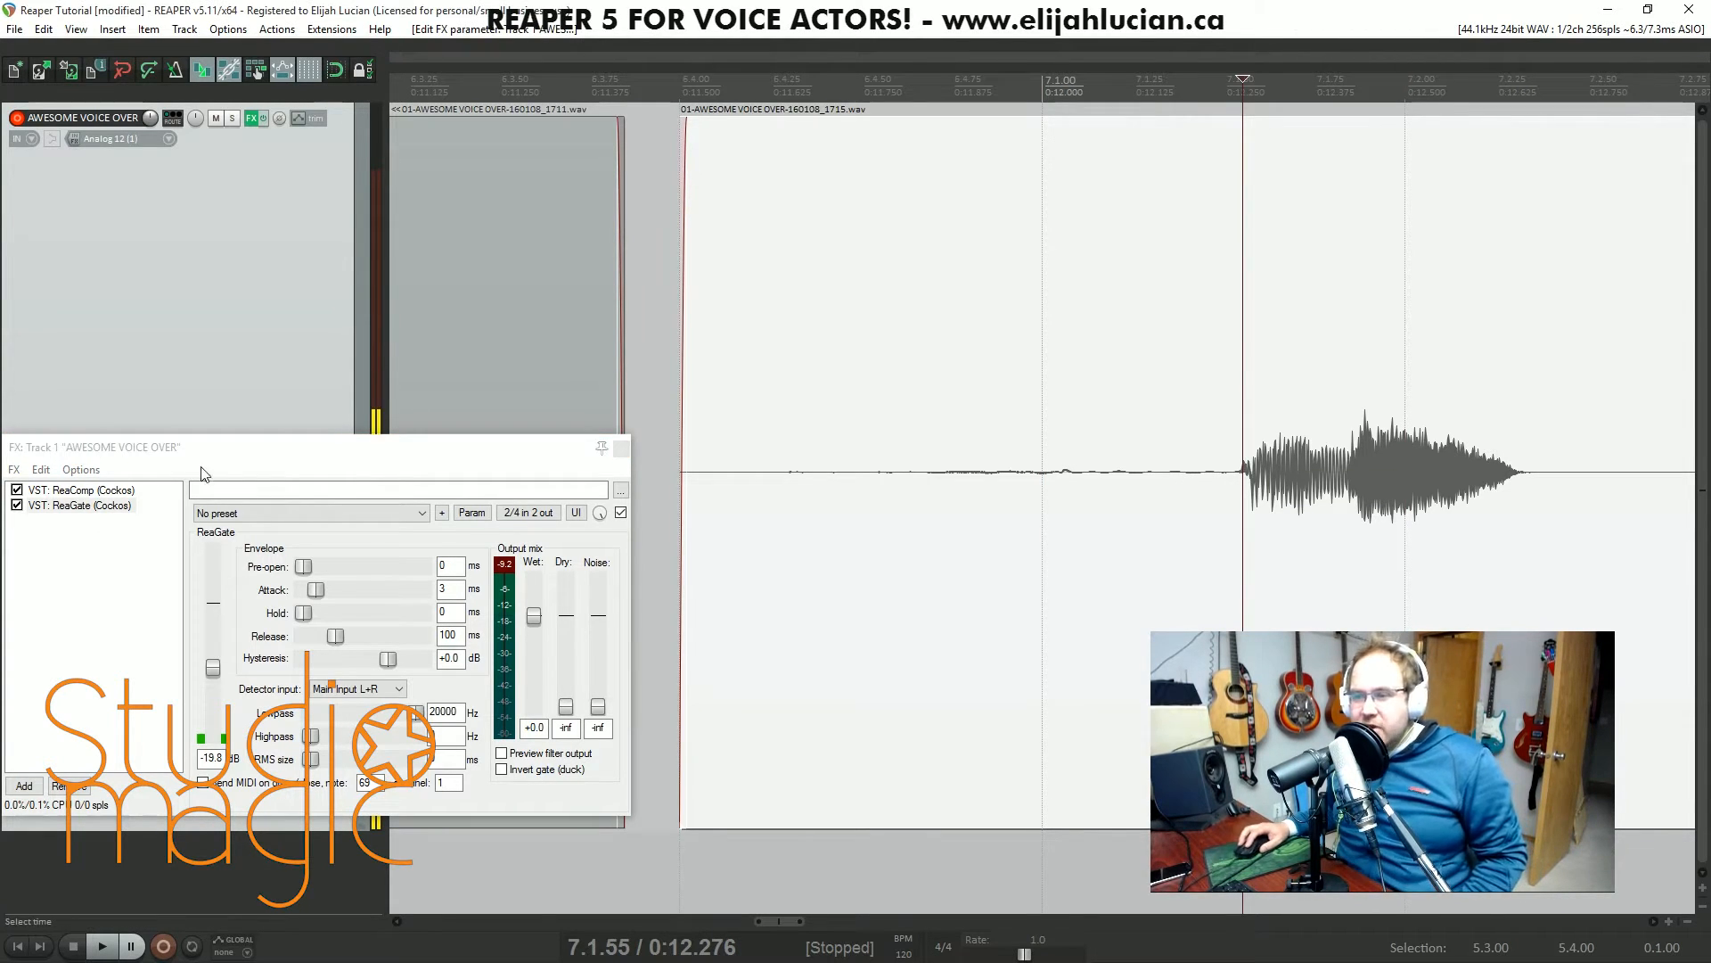
{"action": "left_click_drag", "start_coordinate": [259, 453], "coordinate": [296, 414]}
{"action": "left_click_drag", "start_coordinate": [354, 548], "coordinate": [383, 557]}
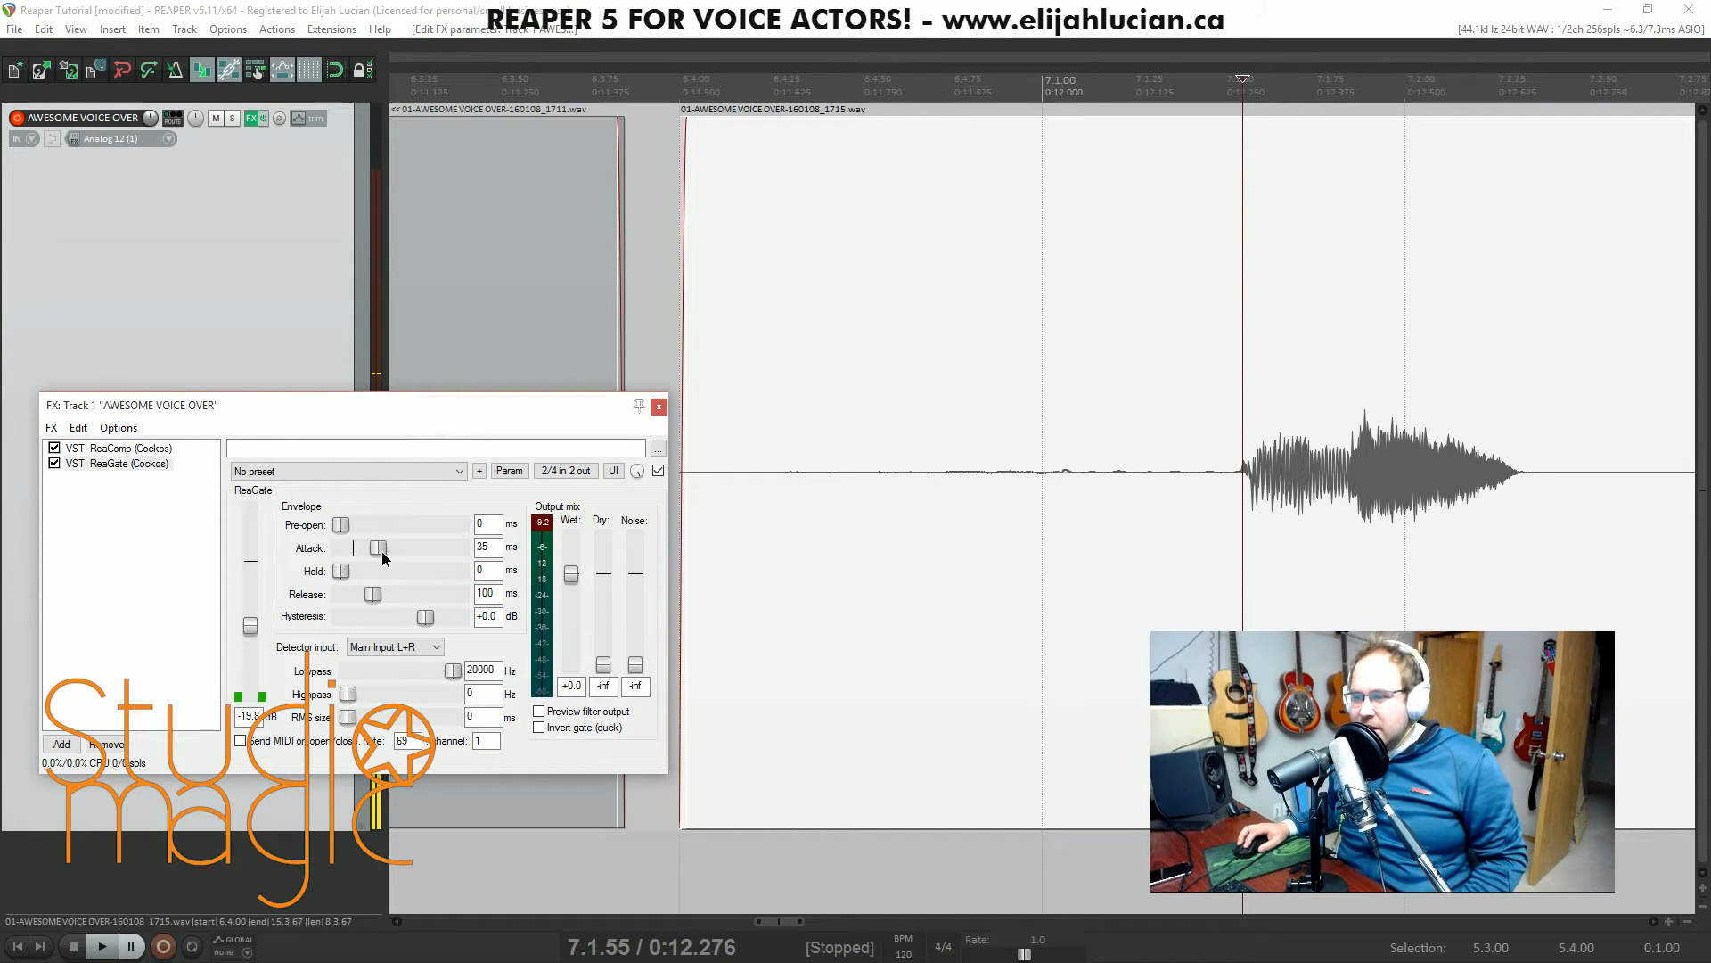
{"action": "left_click", "coordinate": [1271, 468]}
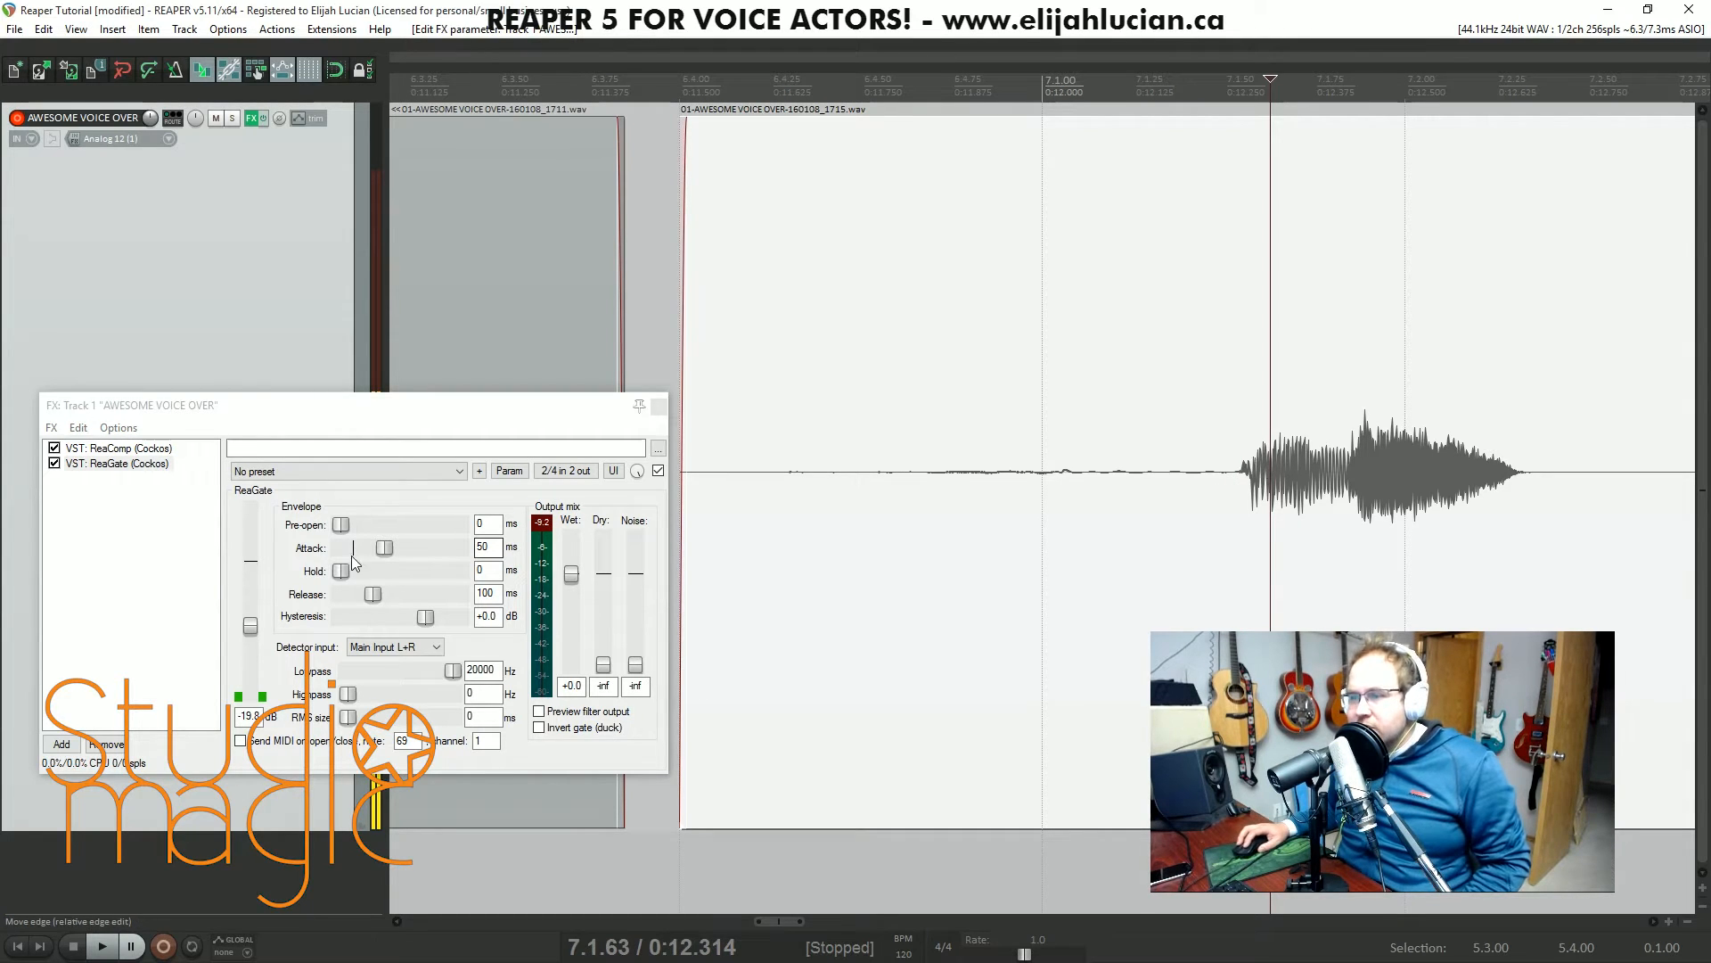
- Shape the gate's envelope with a 1 ms attack, a 23 ms hold and -6.2 dB hysteresis
{"action": "left_click_drag", "start_coordinate": [388, 552], "coordinate": [349, 550]}
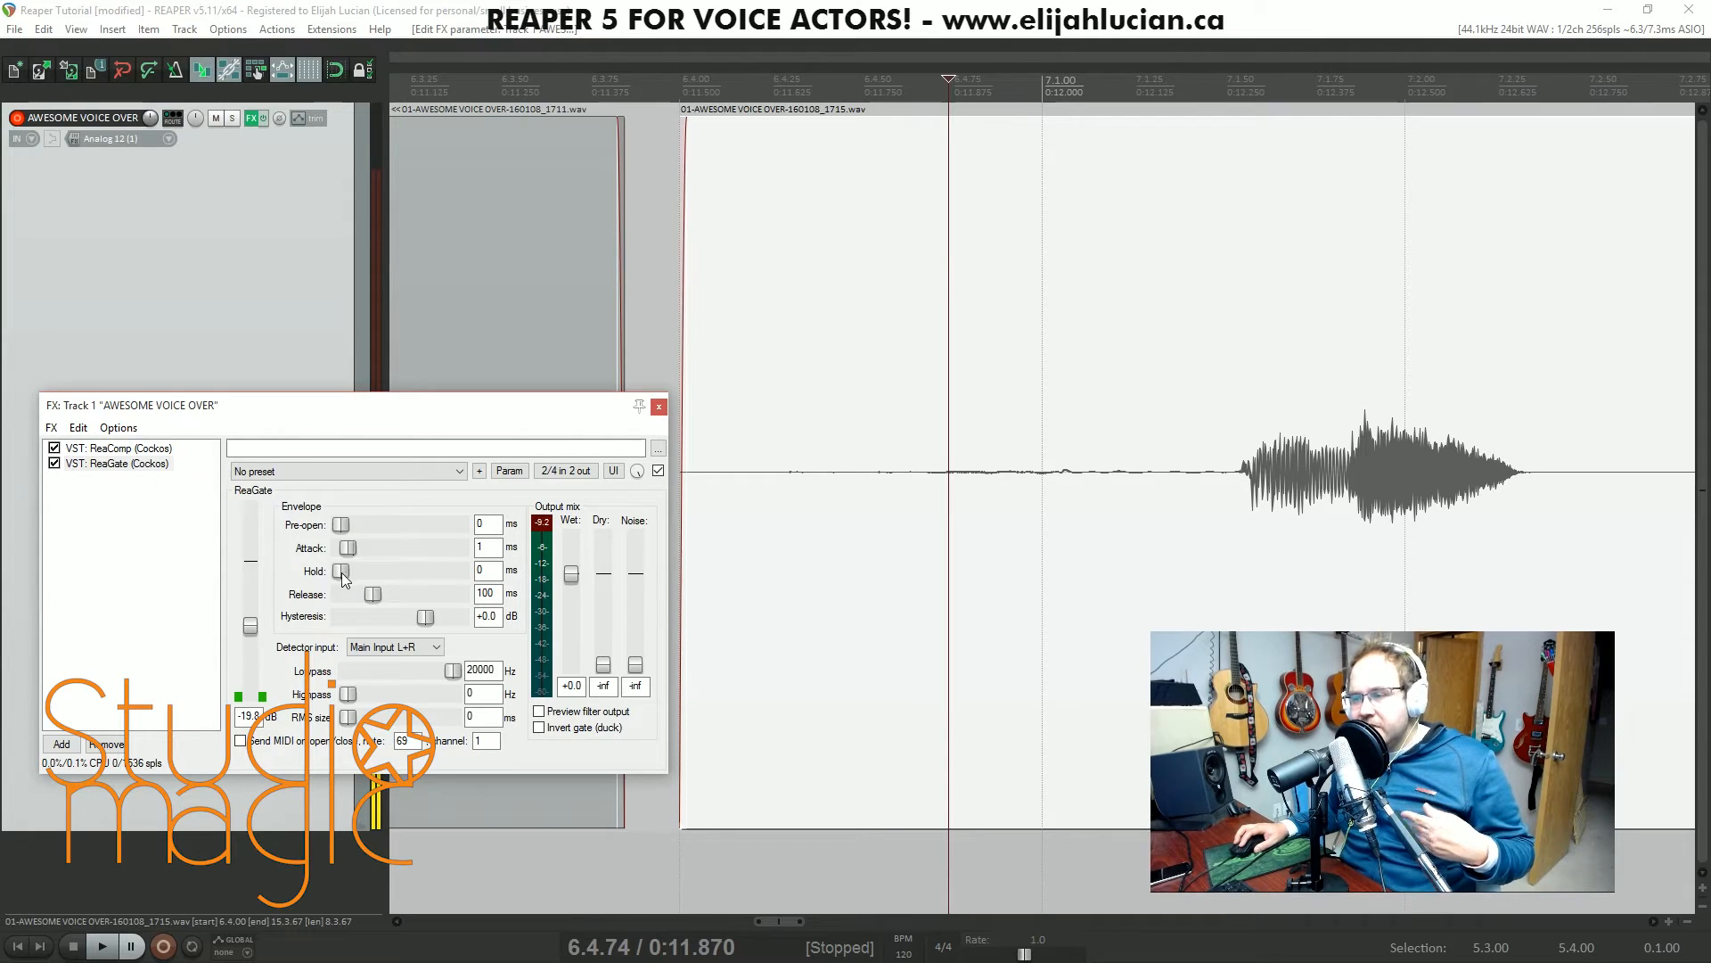
{"action": "left_click_drag", "start_coordinate": [348, 572], "coordinate": [403, 575]}
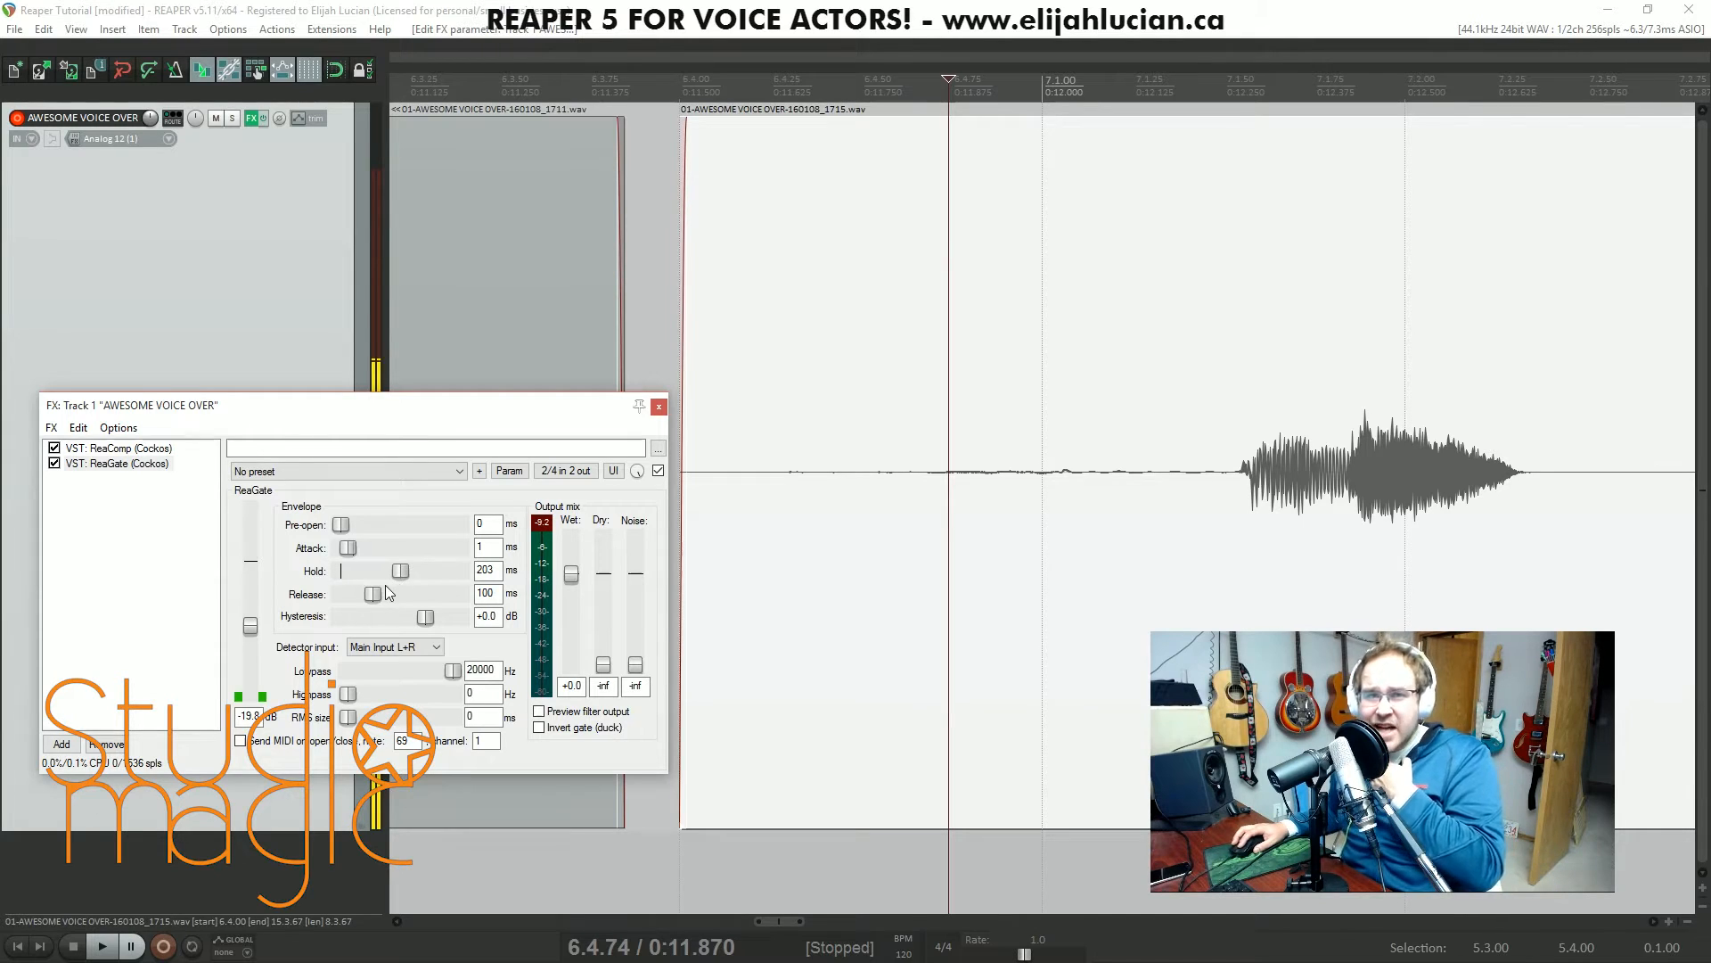
{"action": "mouse_move", "coordinate": [405, 571]}
{"action": "left_mouse_down"}
{"action": "mouse_move", "coordinate": [351, 569]}
{"action": "mouse_move", "coordinate": [382, 573]}
{"action": "left_mouse_up"}
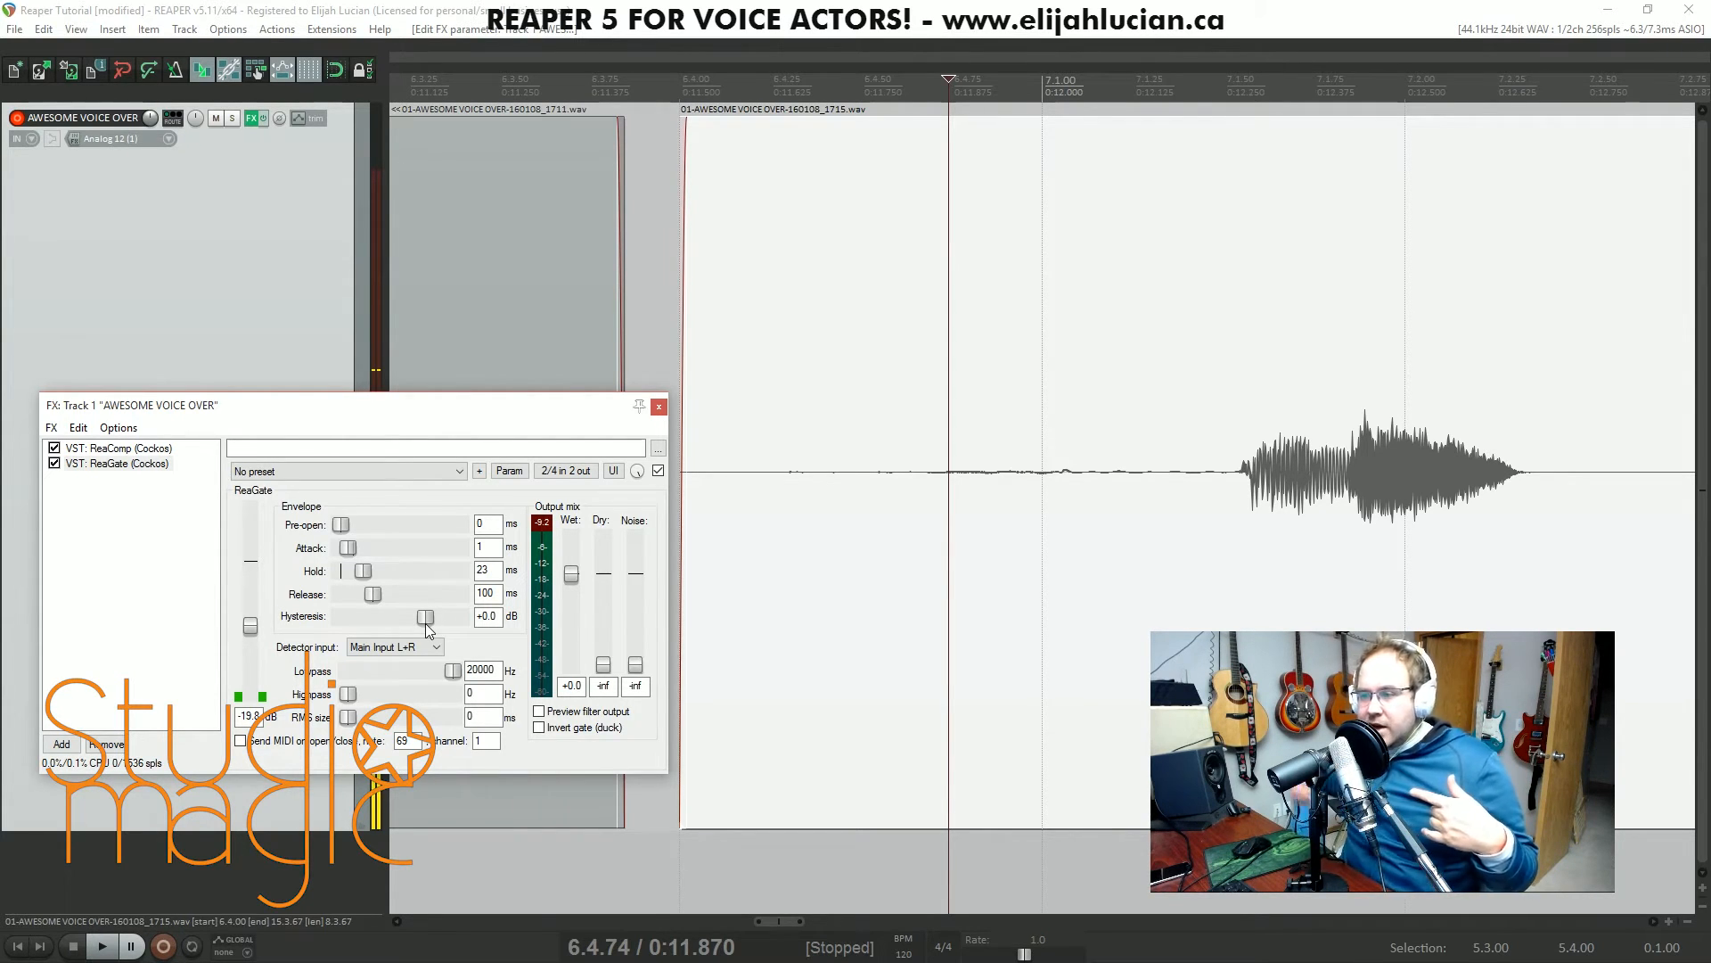
{"action": "left_click_drag", "start_coordinate": [427, 627], "coordinate": [415, 625]}
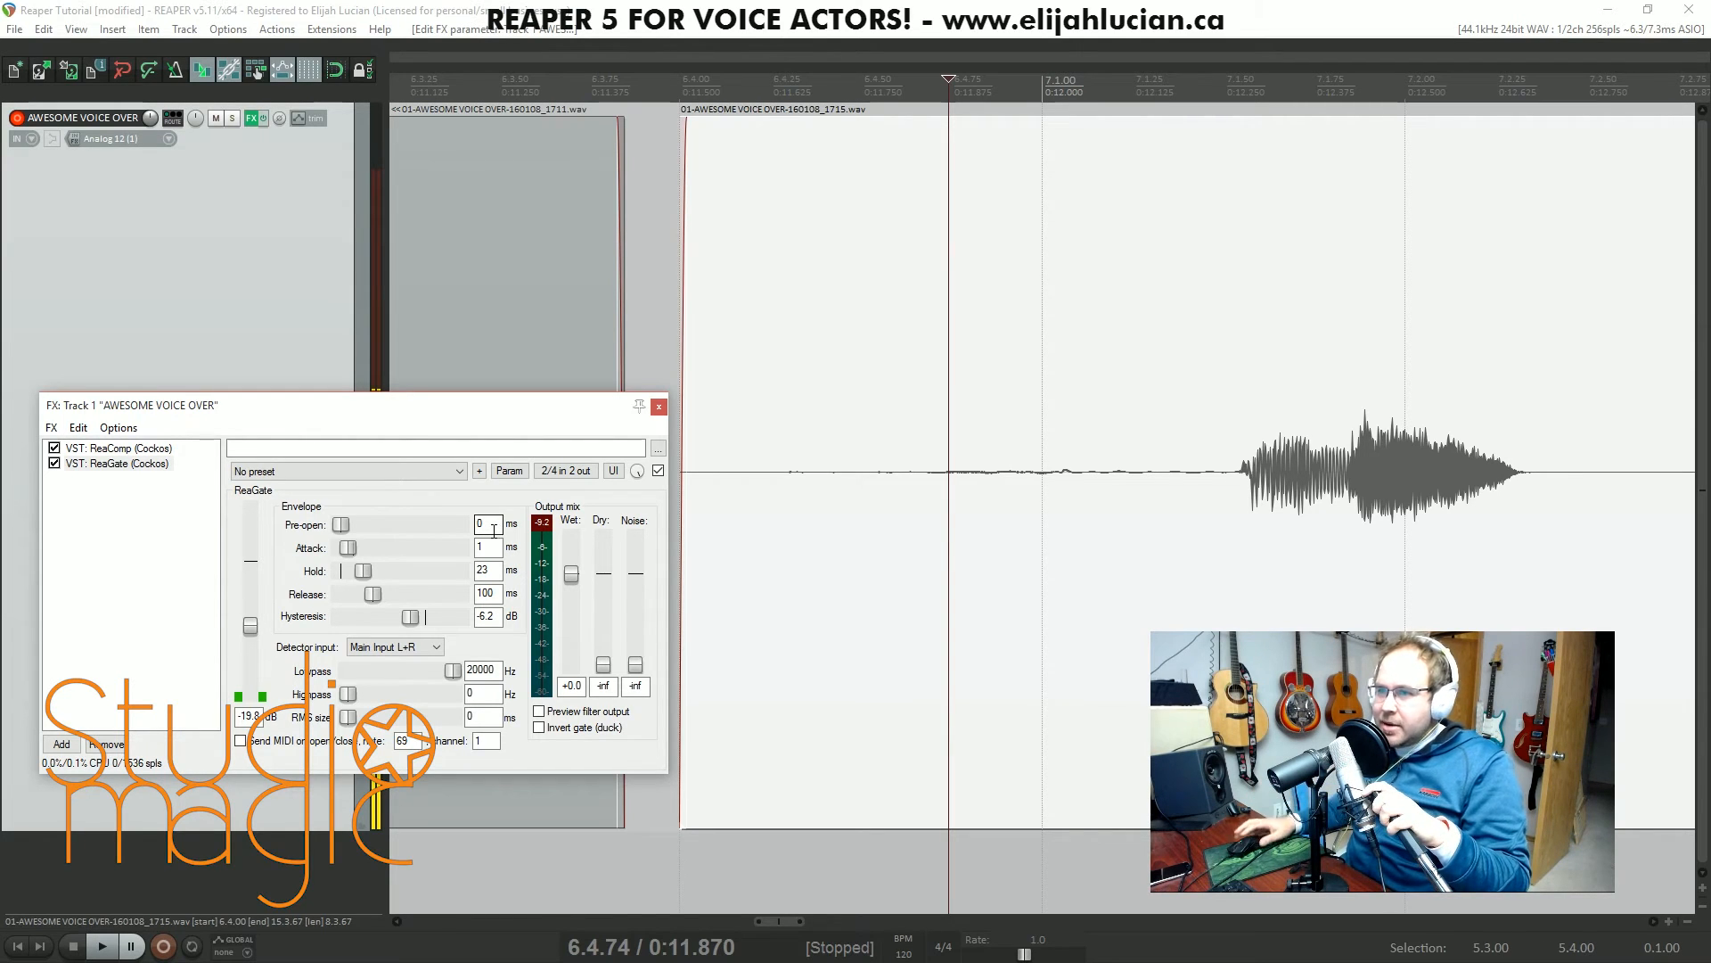
- Enable record monitoring on the voice track and set ReaGate's detector highpass to 113 Hz
{"action": "left_click", "coordinate": [56, 140]}
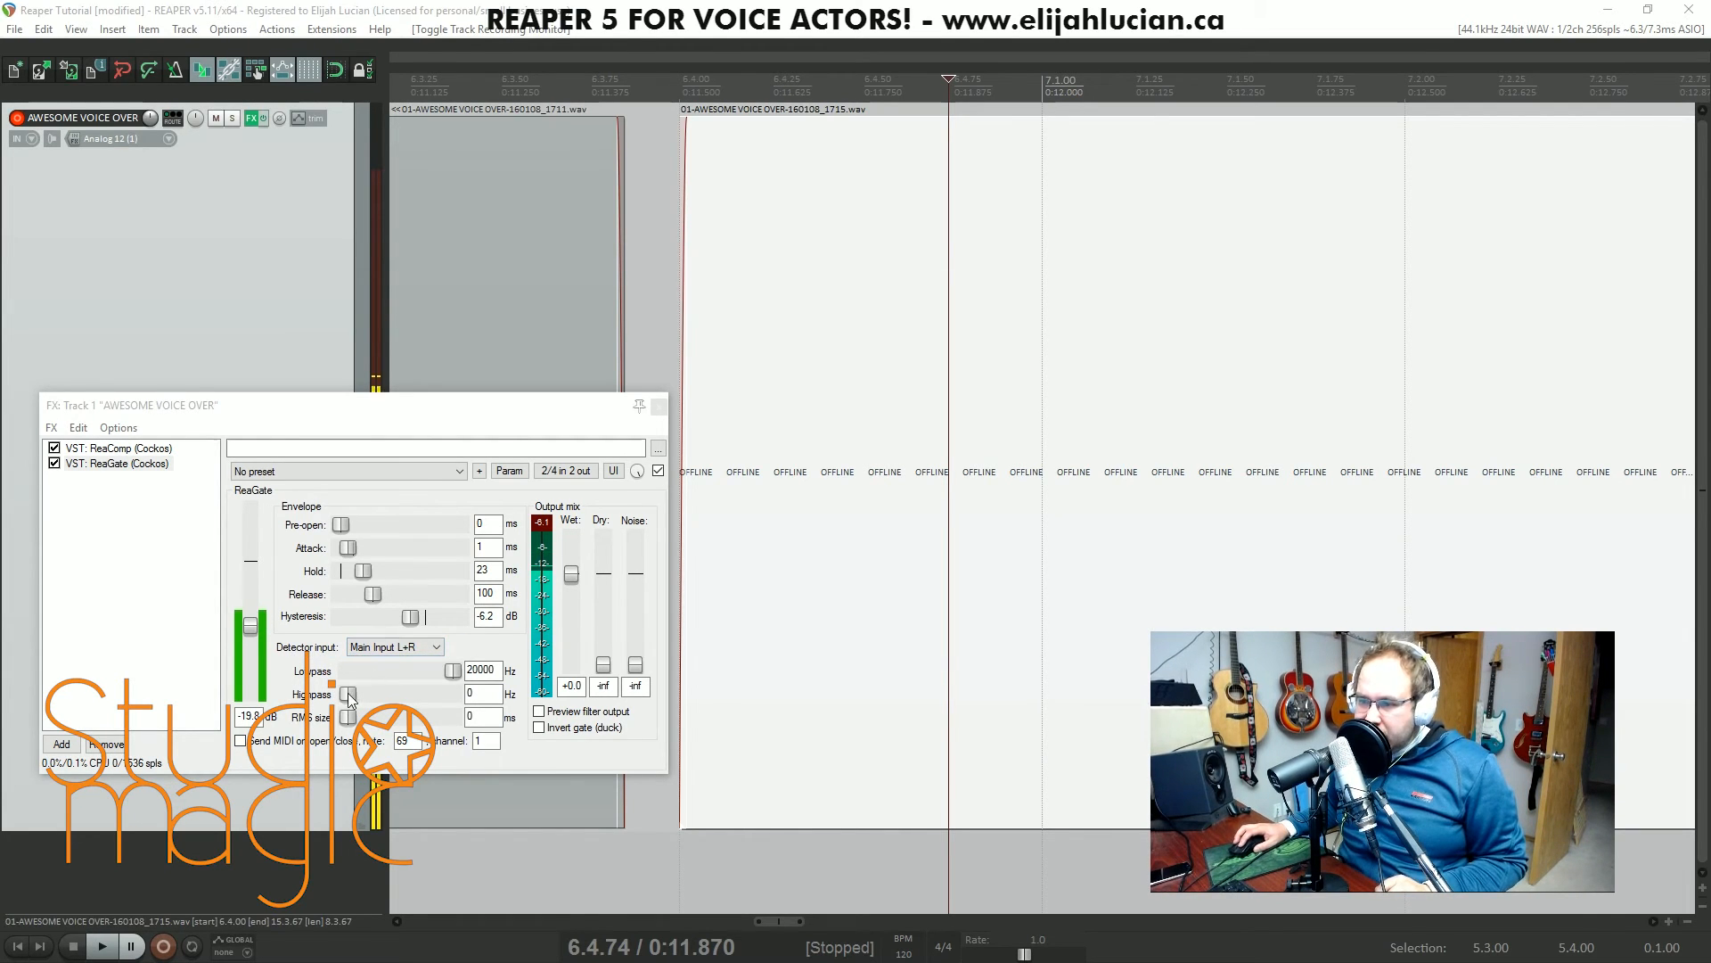
{"action": "left_click_drag", "start_coordinate": [346, 697], "coordinate": [378, 693]}
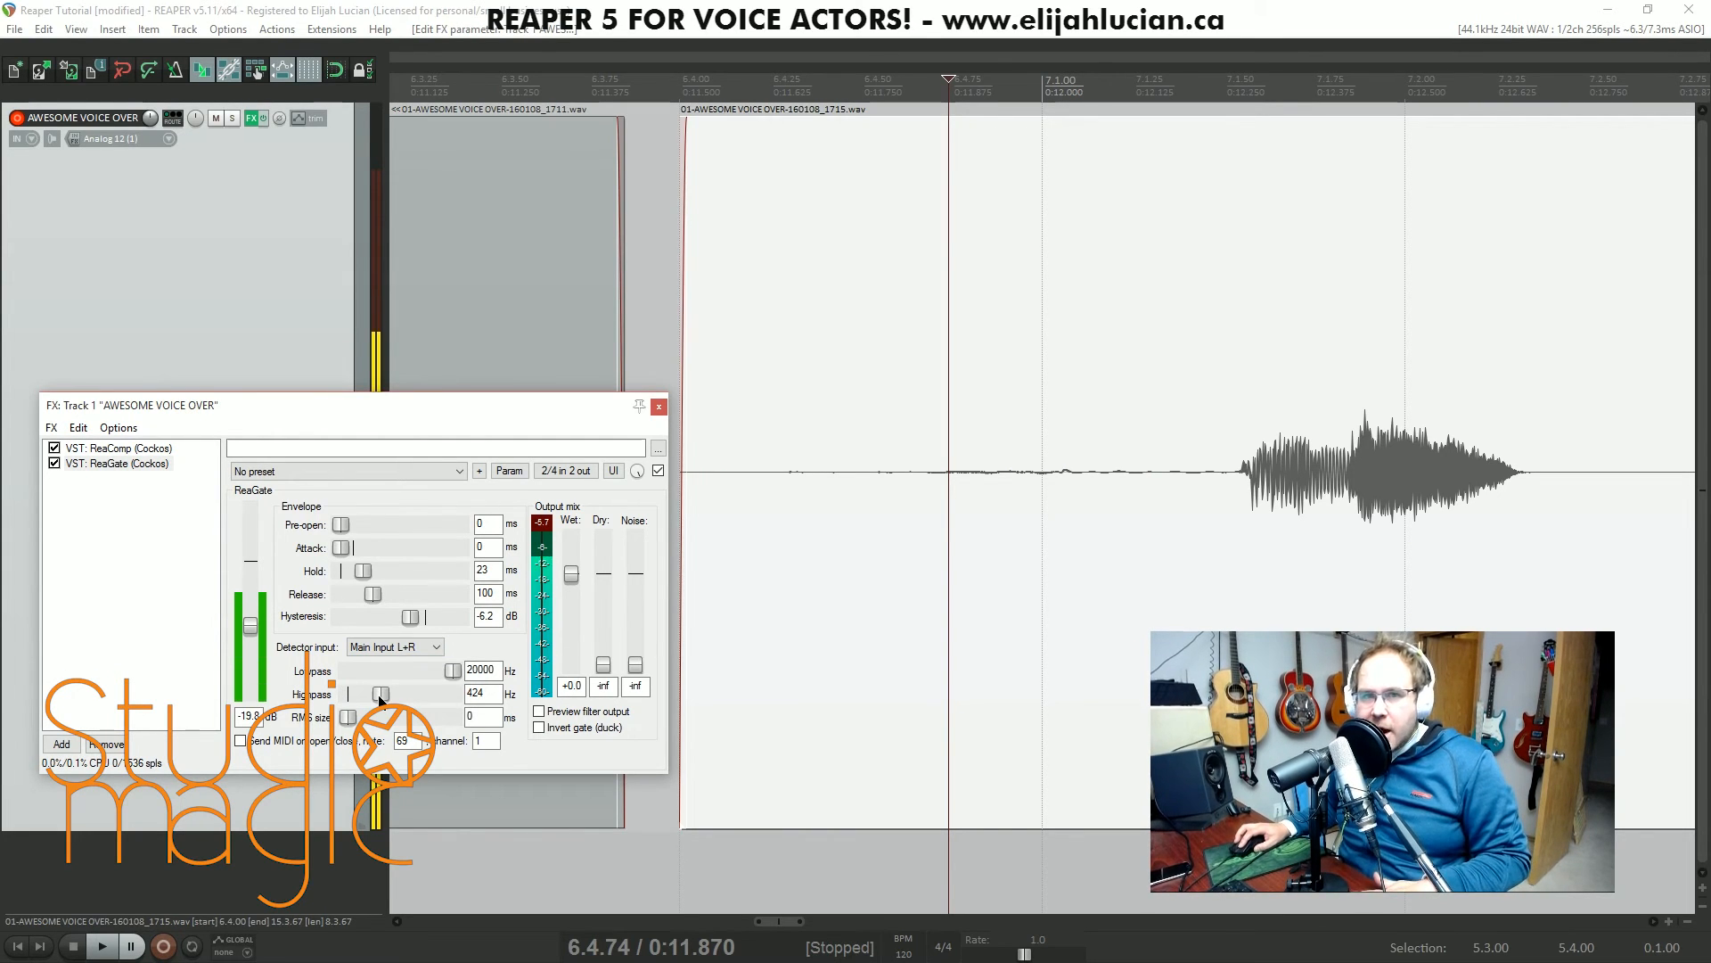
{"action": "left_click_drag", "start_coordinate": [377, 694], "coordinate": [342, 698]}
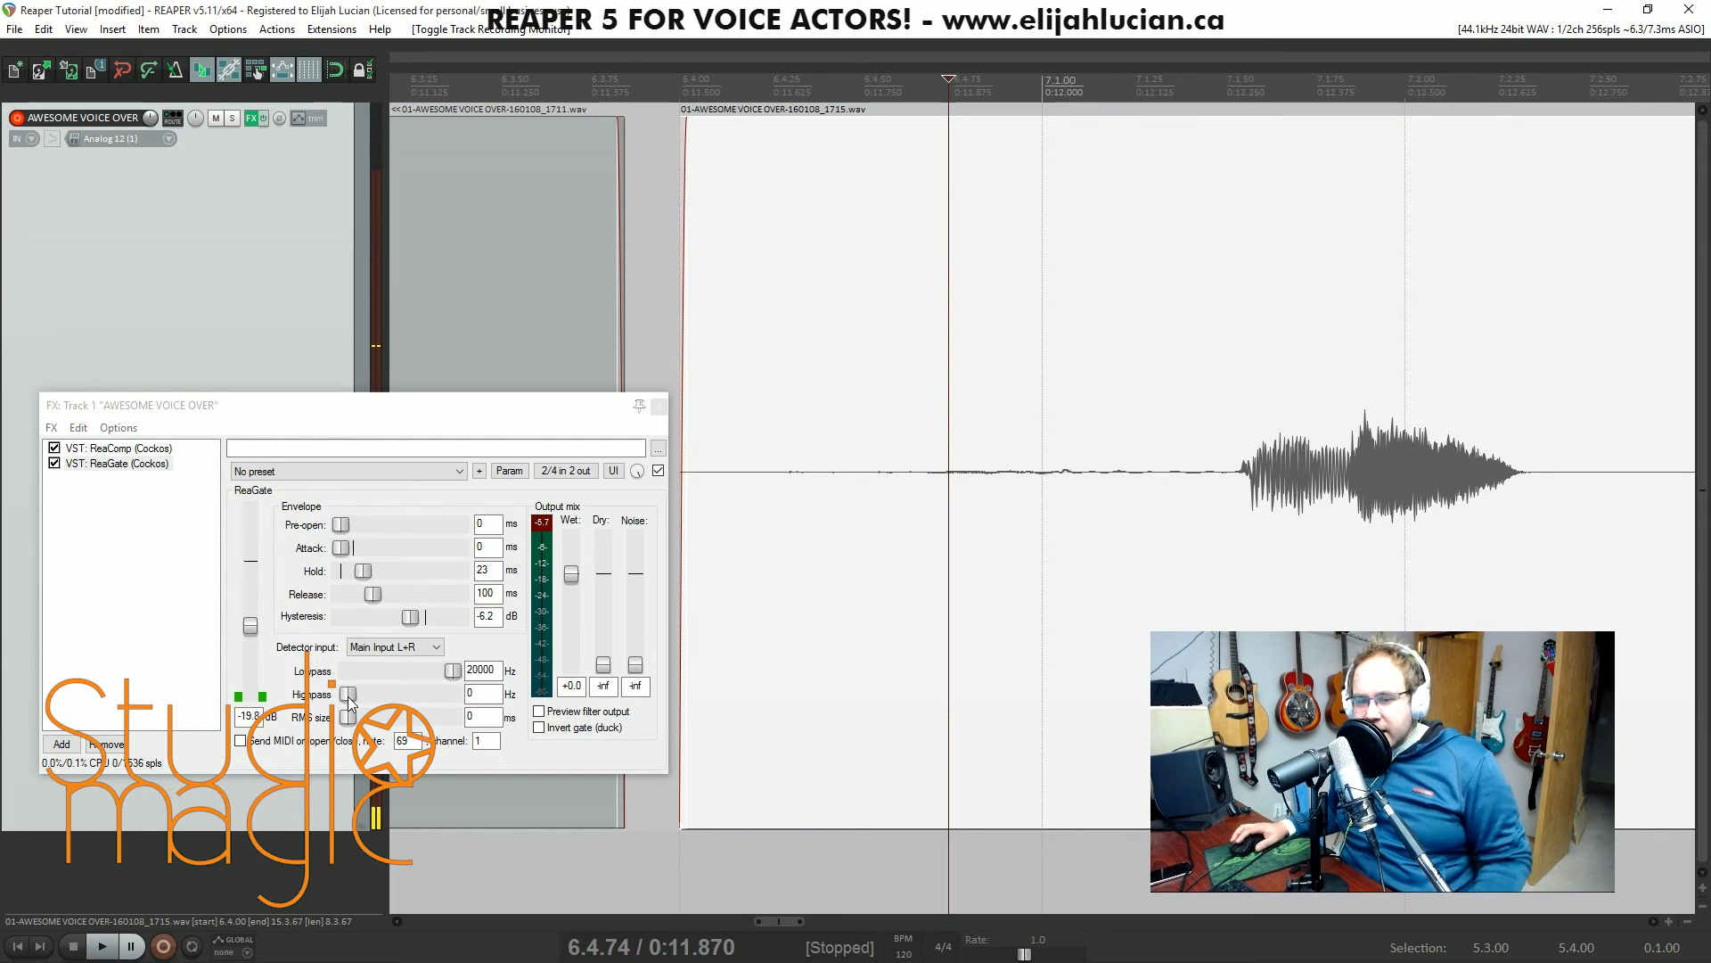
{"action": "left_click_drag", "start_coordinate": [348, 694], "coordinate": [376, 696]}
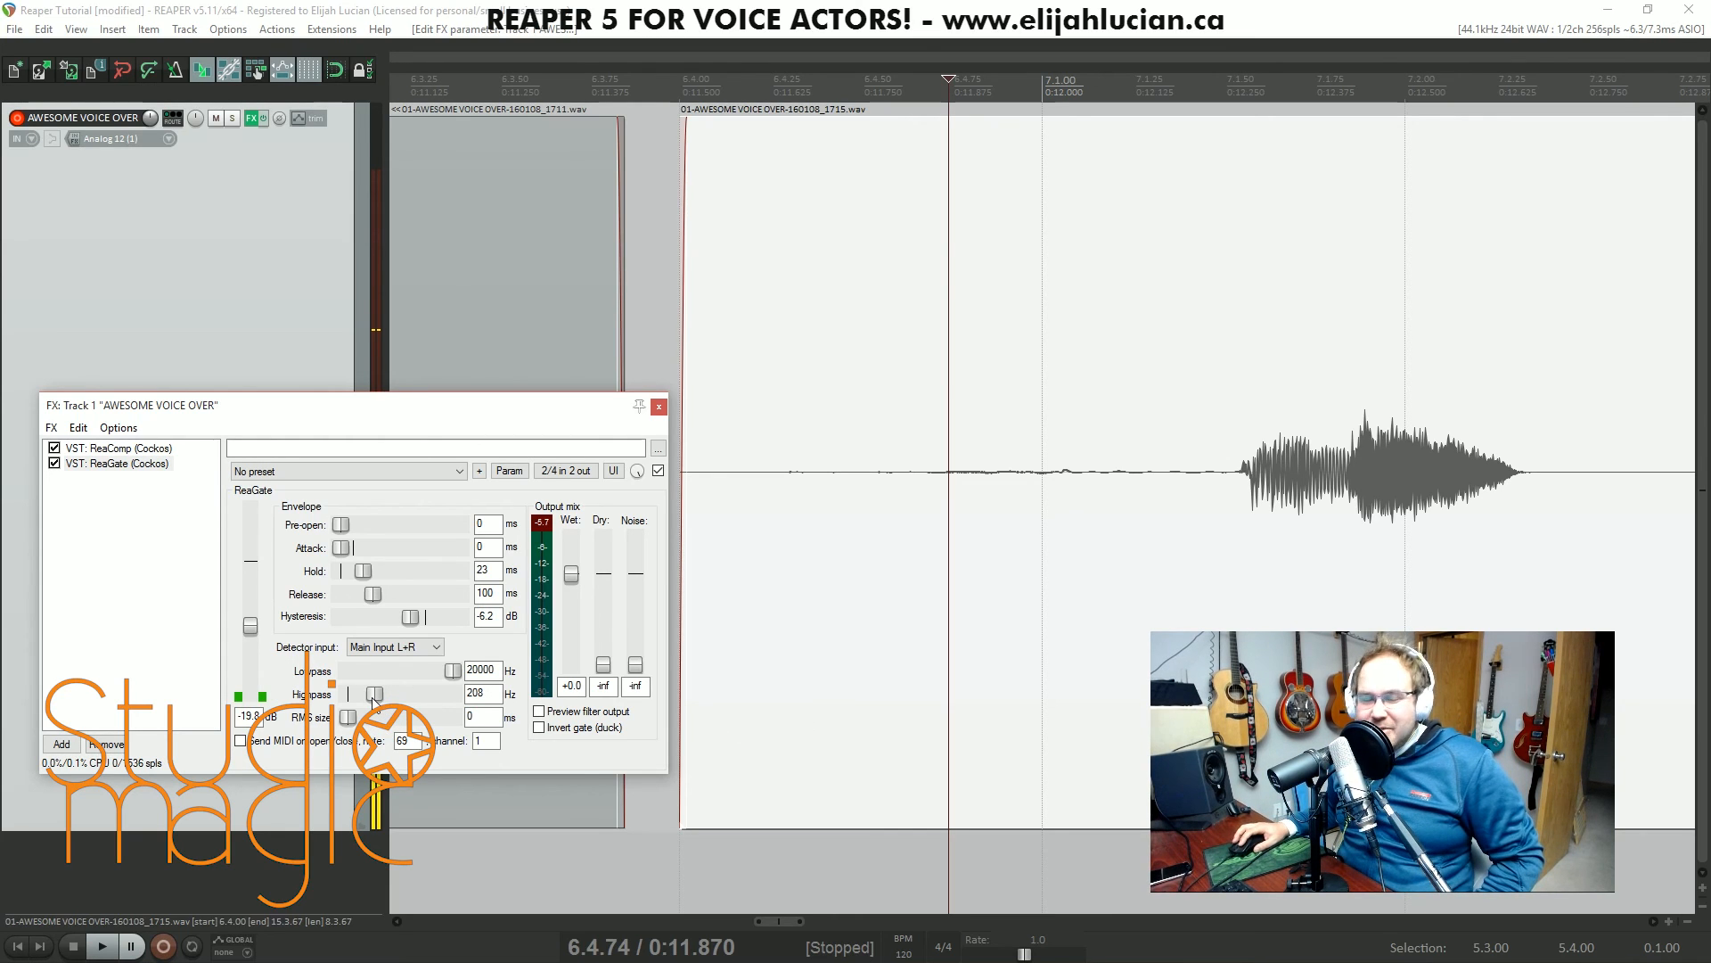
{"action": "left_click_drag", "start_coordinate": [373, 701], "coordinate": [369, 703]}
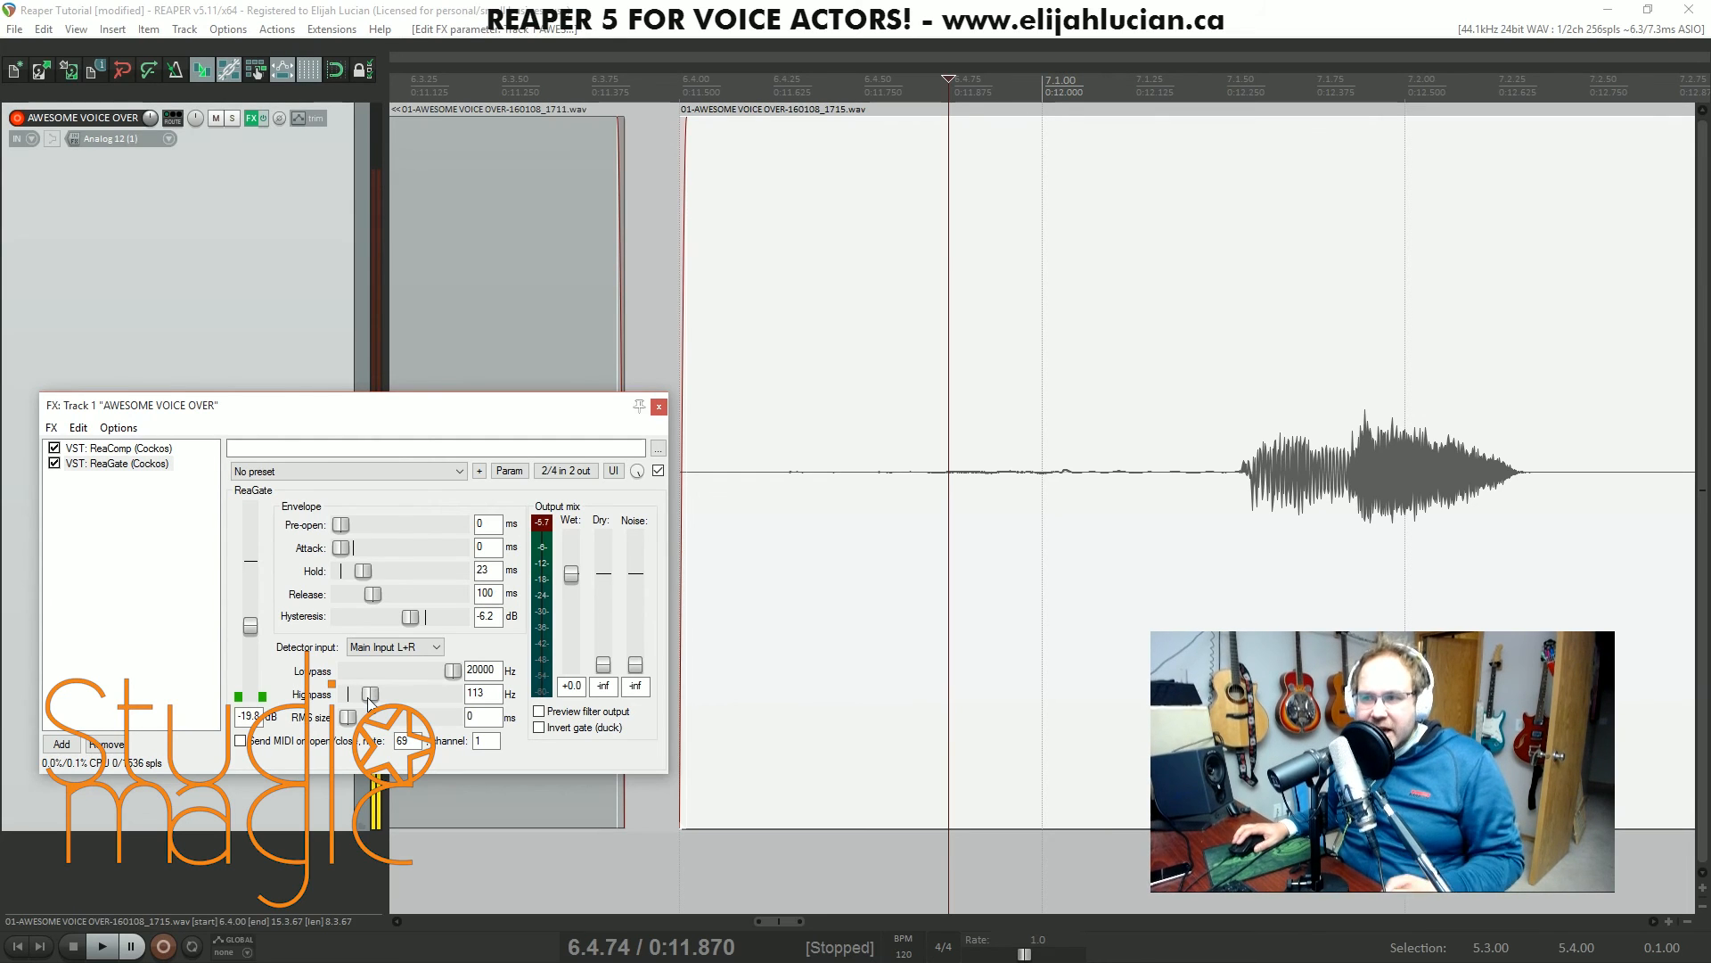
{"action": "left_click_drag", "start_coordinate": [303, 402], "coordinate": [493, 300]}
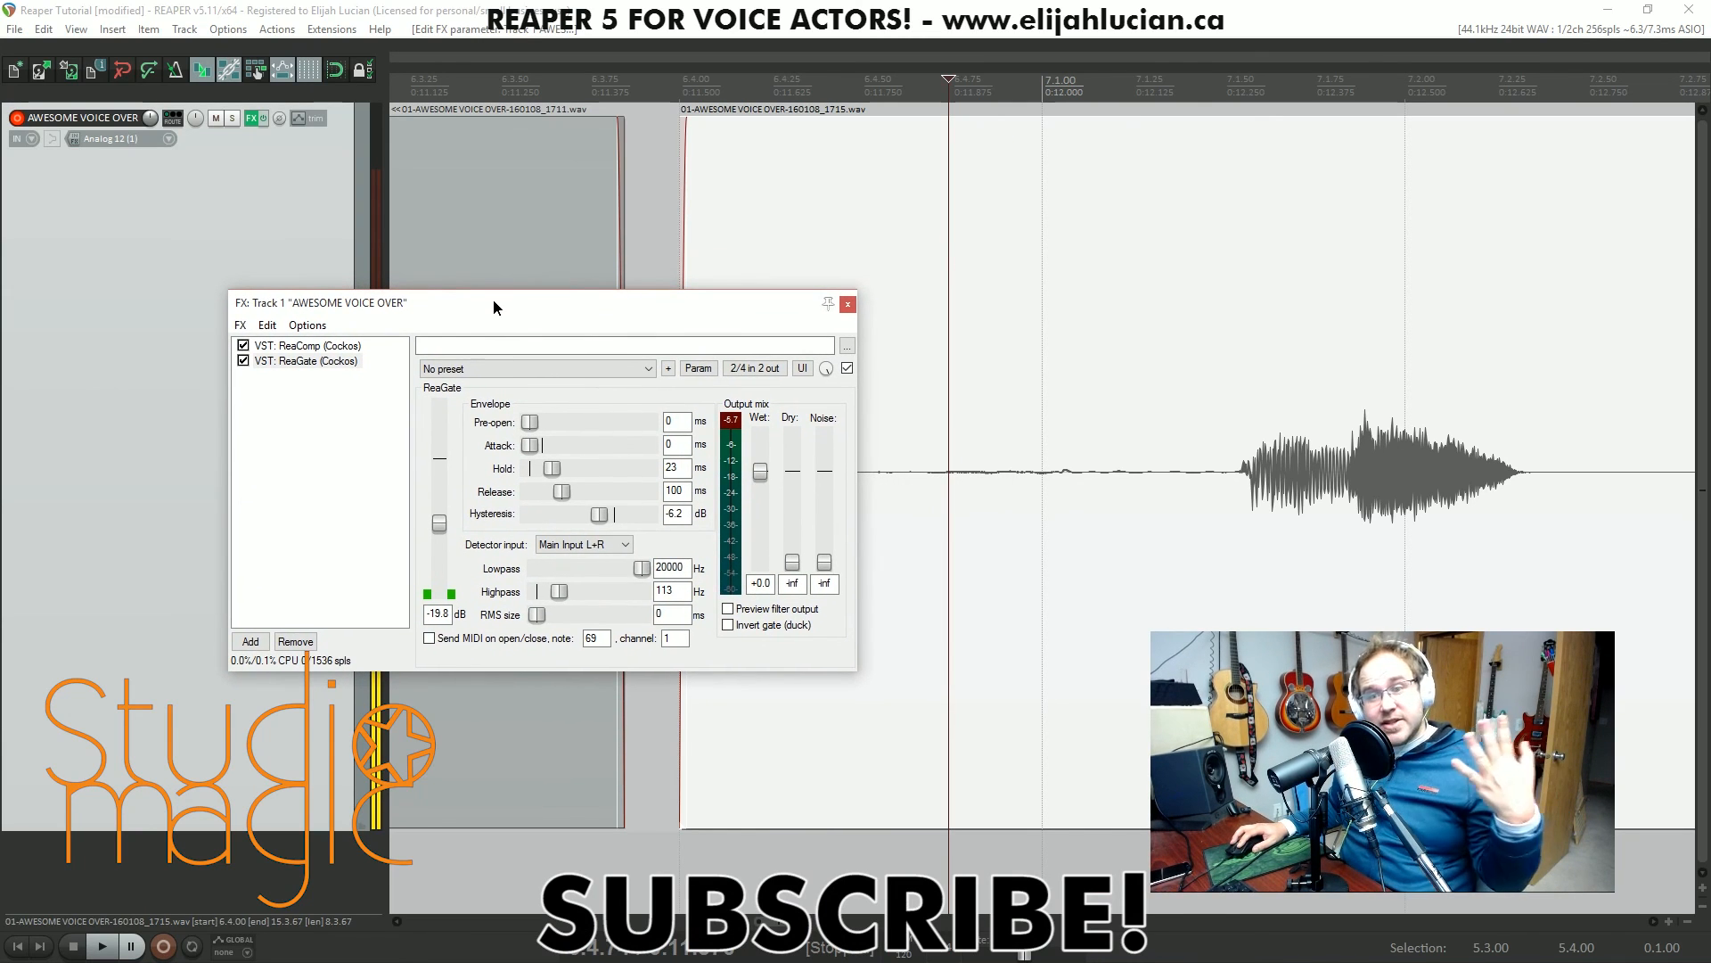